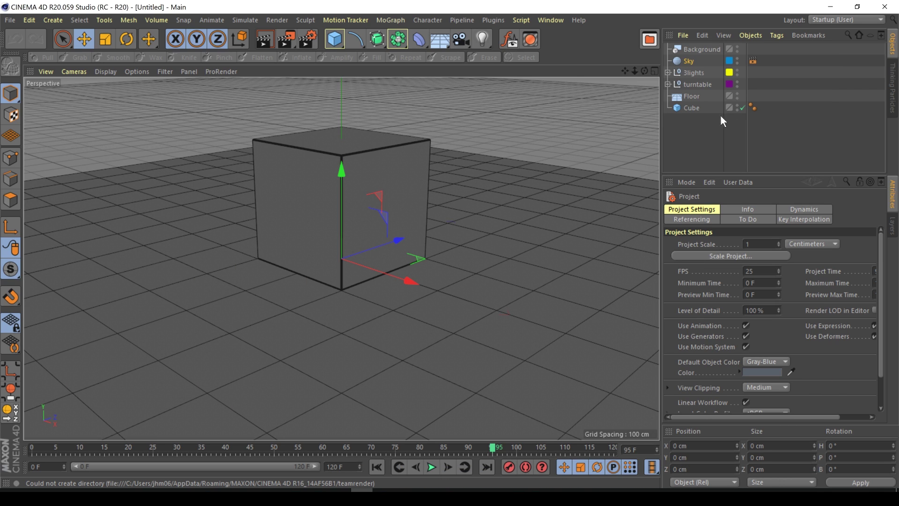
Step: Inspect the Floor and turntable objects, then select the default Cube
click(690, 107)
click(691, 96)
click(697, 83)
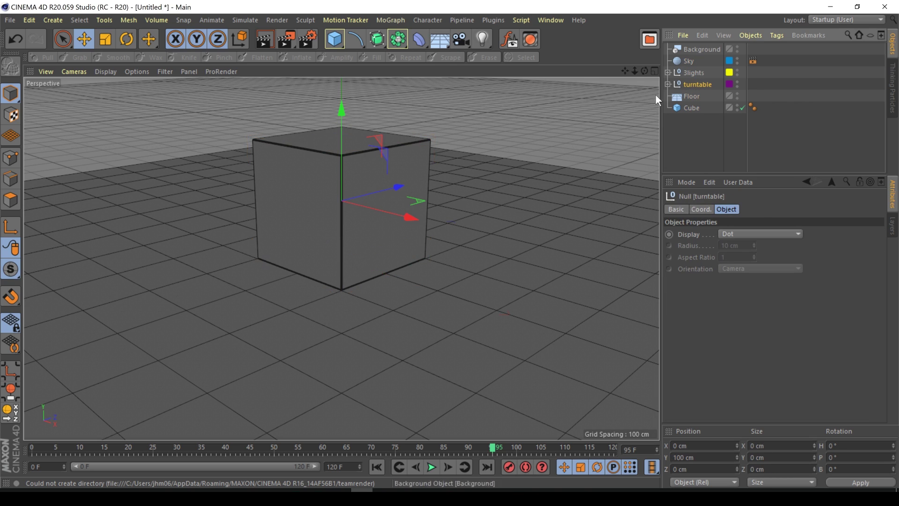
click(734, 96)
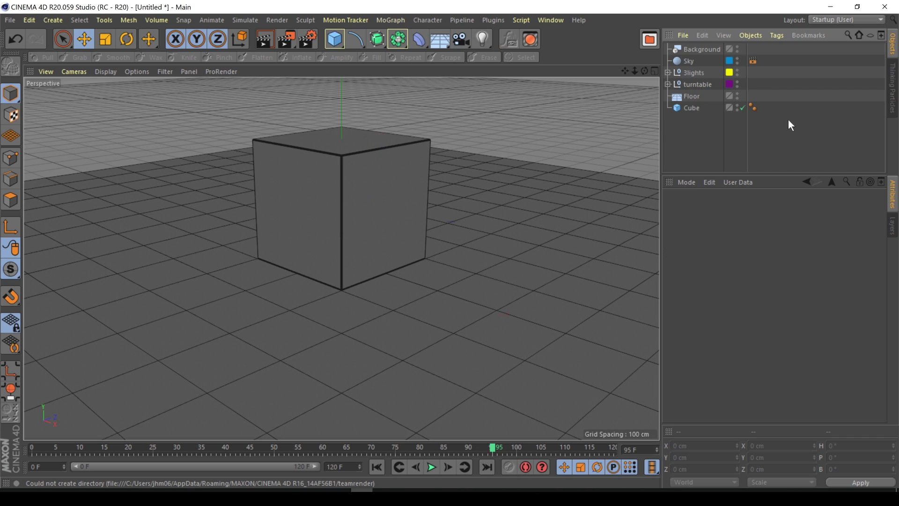
click(692, 108)
Step: Delete the default Cube and begin opening a model file from disk via File > Open
key(Delete)
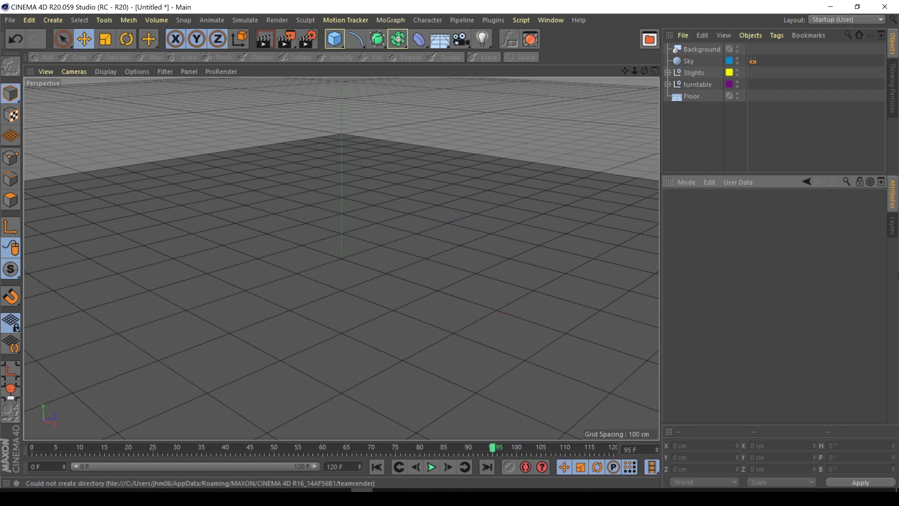
click(14, 20)
click(36, 51)
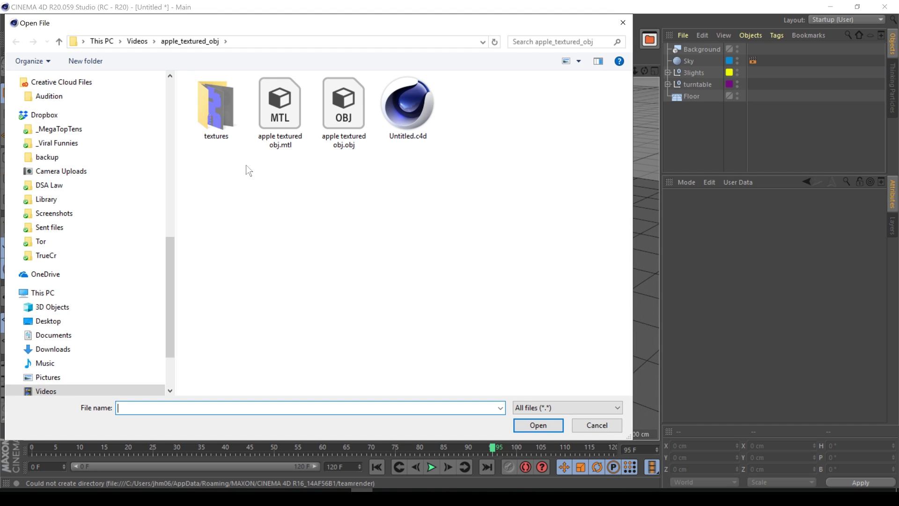
Step: Import apple textured obj.obj and turn off Alpha in its material's Basic tab
double_click(345, 106)
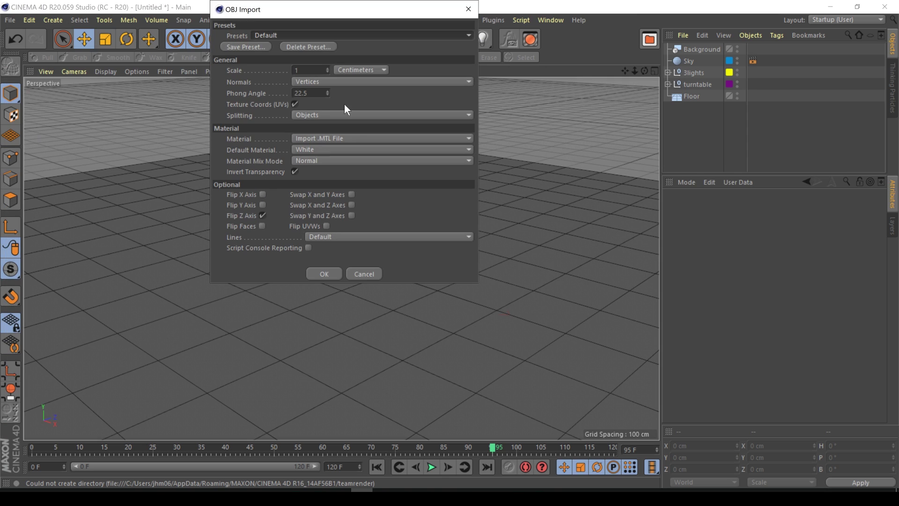
click(330, 274)
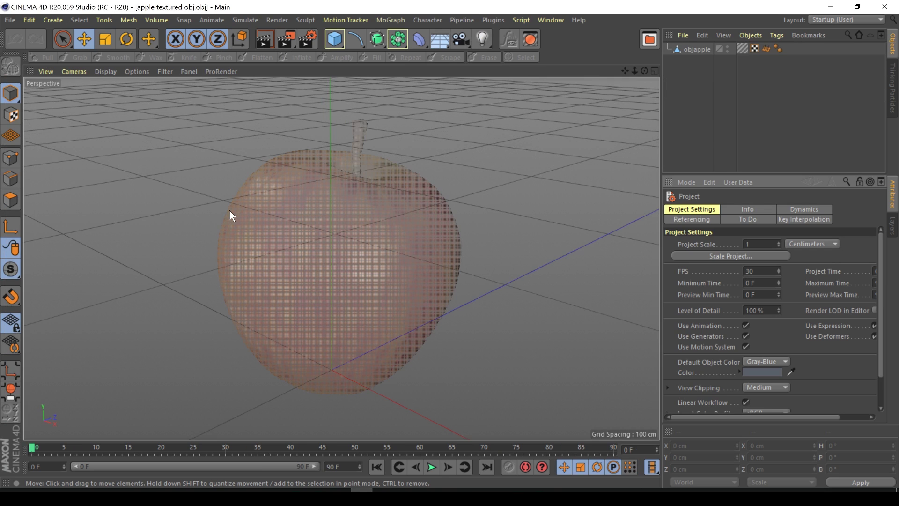
click(742, 48)
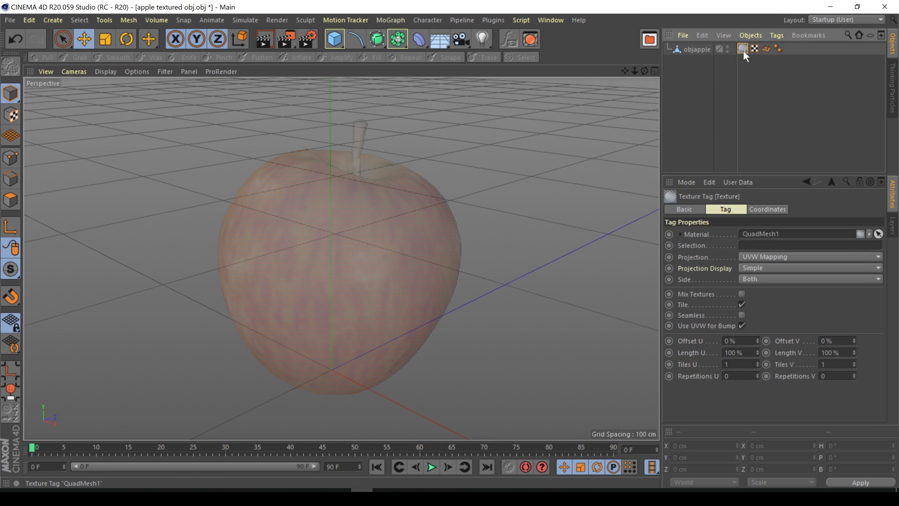
double_click(744, 48)
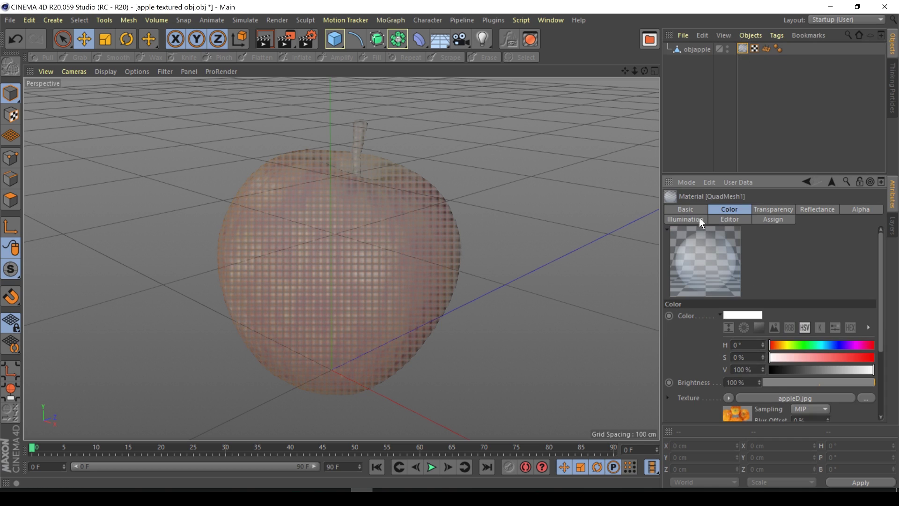
click(792, 381)
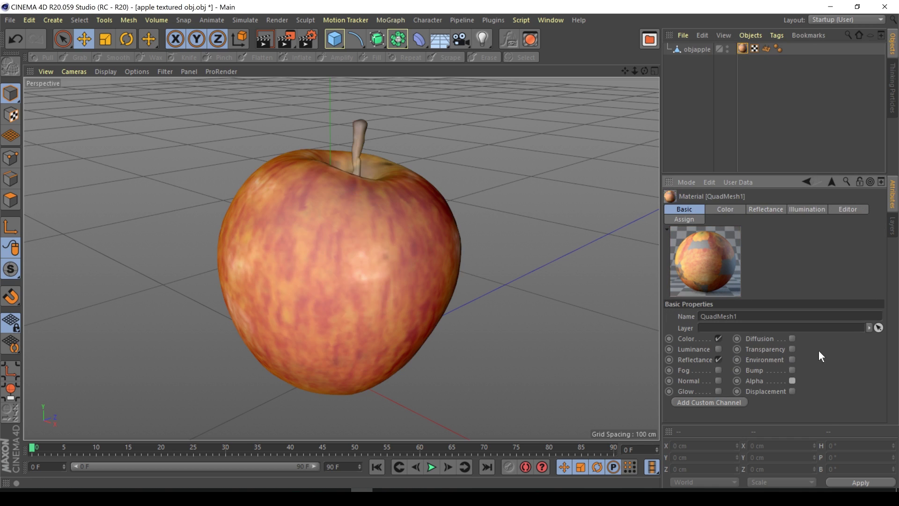
Step: Render a preview of the textured apple, then copy the apple object
click(266, 39)
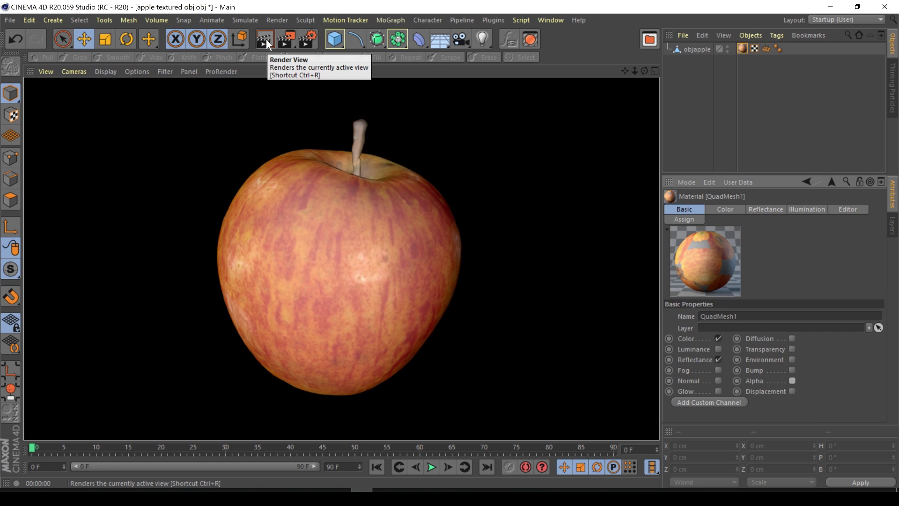
click(698, 49)
click(702, 35)
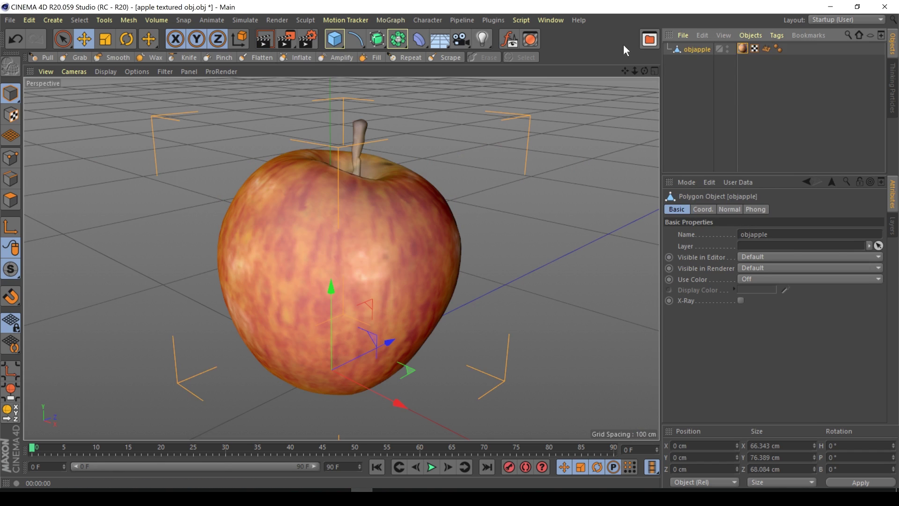
Step: Paste the copied apple into the Untitled studio scene
click(551, 20)
click(574, 331)
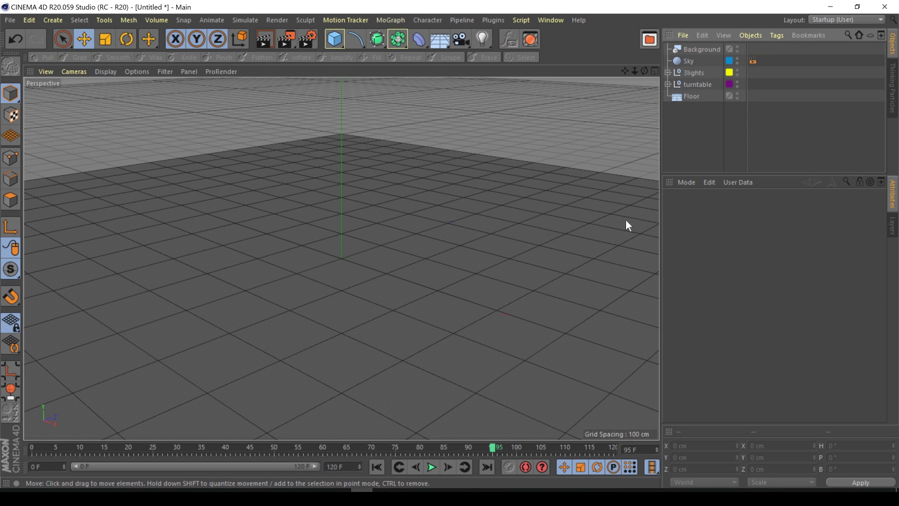
click(703, 36)
click(729, 97)
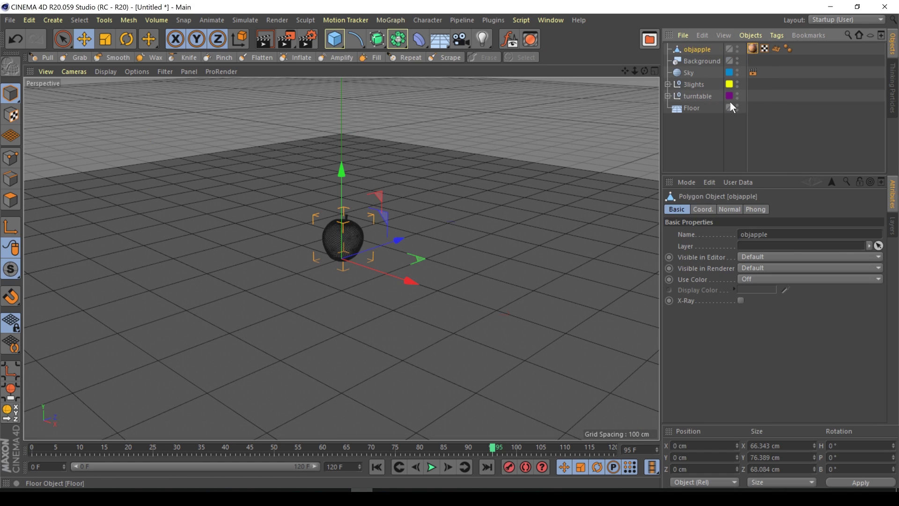
Step: Scale the apple up to roughly 250 cm
key(t)
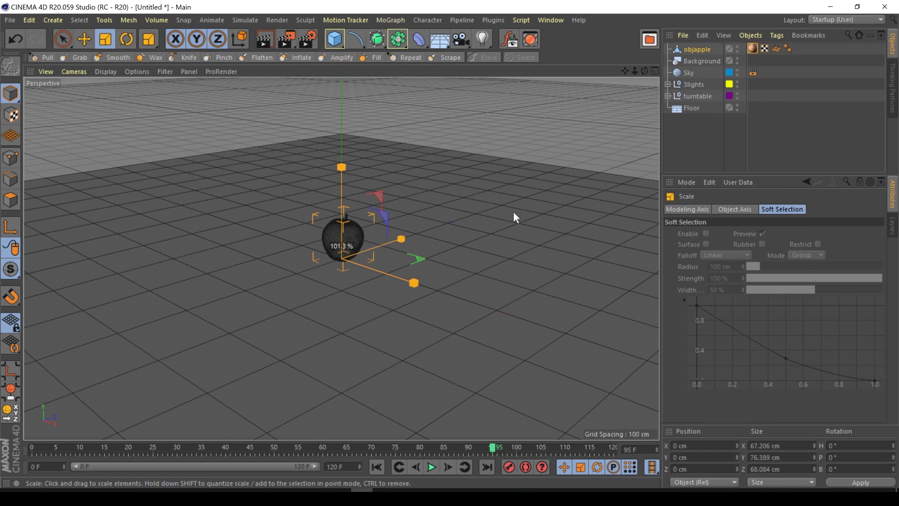
drag(514, 217, 562, 217)
drag(422, 272, 382, 399)
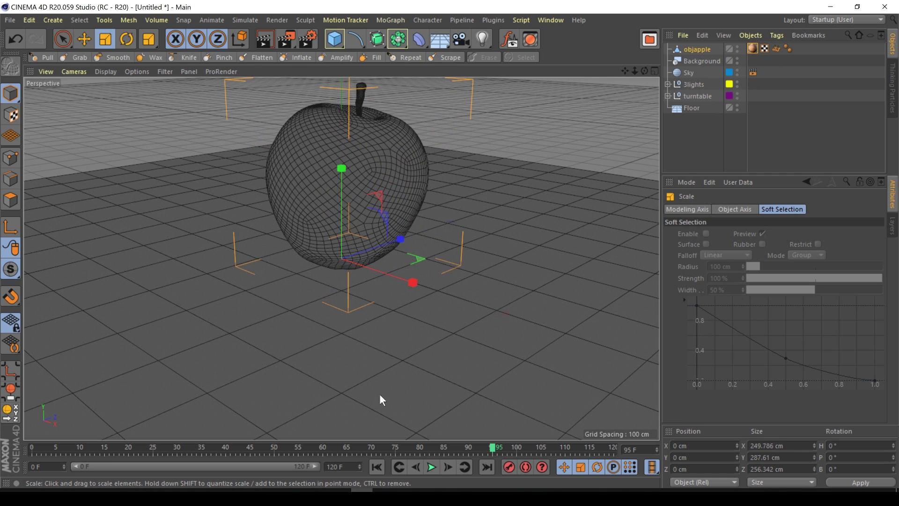
Step: Raise the apple 67.407 cm in the Front view to sit on the floor, then render a preview
middle_click(651, 86)
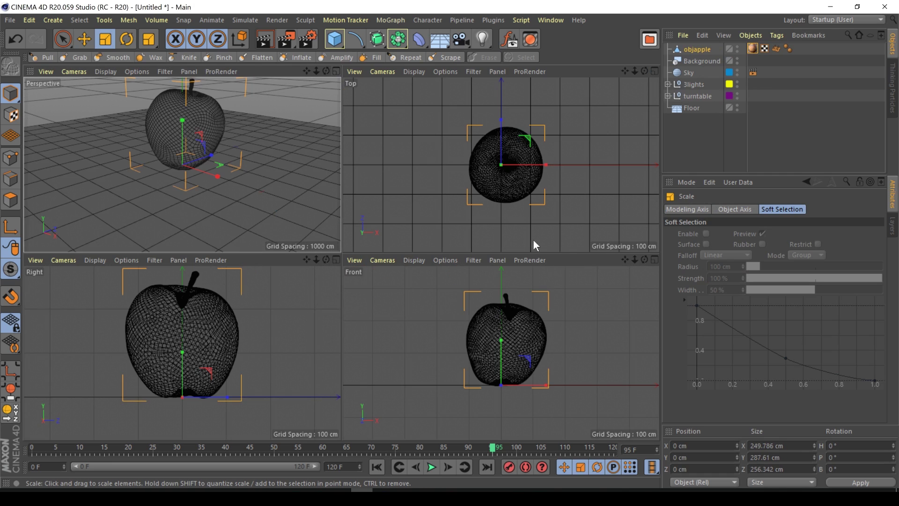
key(e)
click(502, 361)
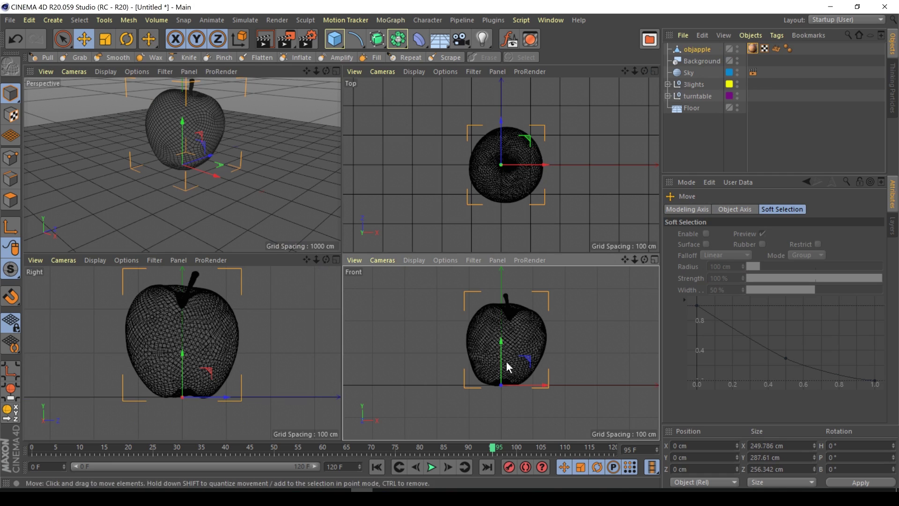
drag(501, 366, 507, 335)
key(F1)
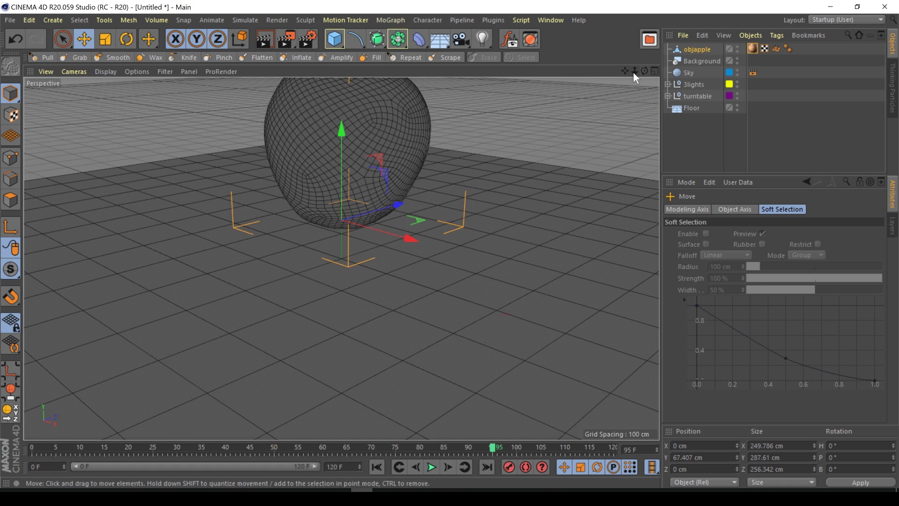
drag(635, 71, 630, 68)
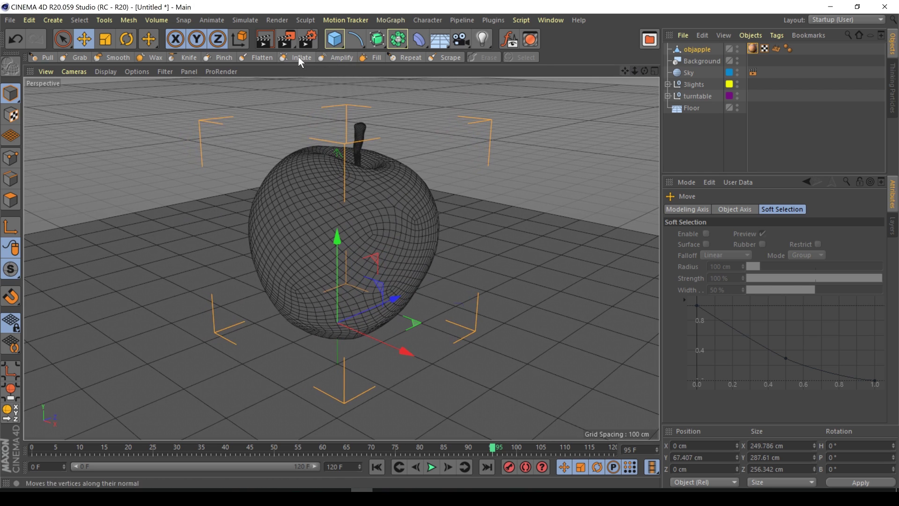
click(268, 37)
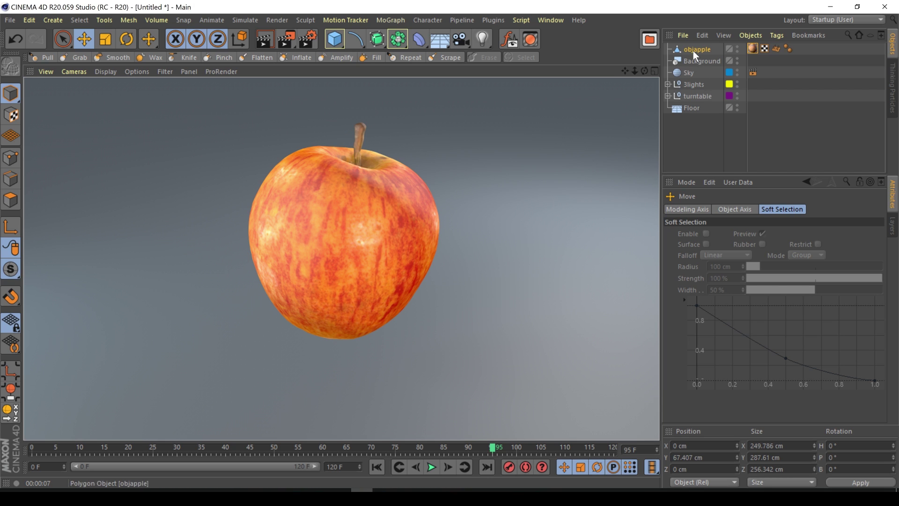
Step: Add a Volume Builder and a Volume Mesher, nesting the builder under the mesher
click(156, 20)
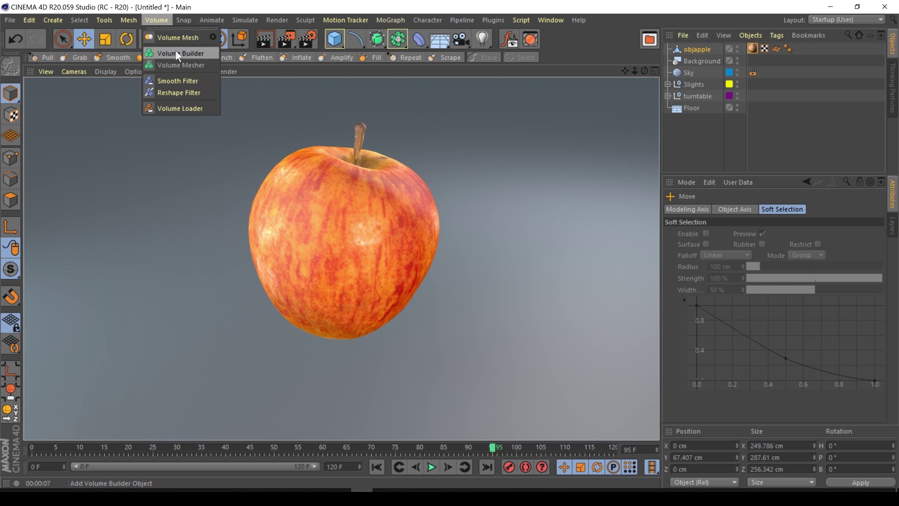
click(175, 53)
click(157, 19)
click(170, 64)
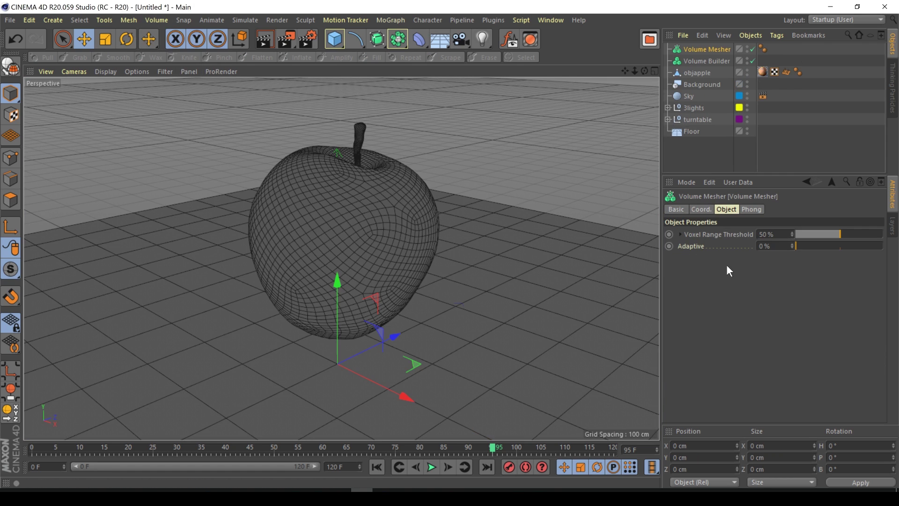
click(693, 61)
drag(707, 50, 707, 51)
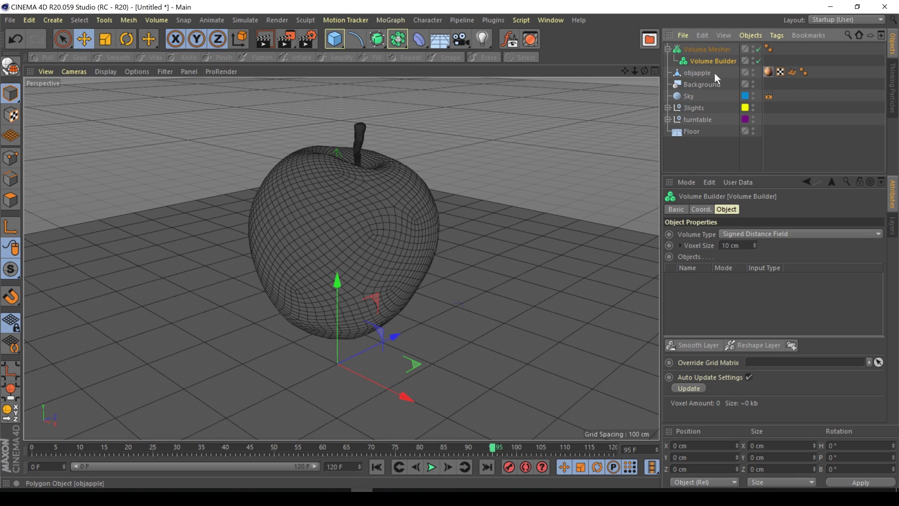
Step: Rename the apple to APPLE and place it inside the Volume Builder
click(705, 72)
double_click(701, 73)
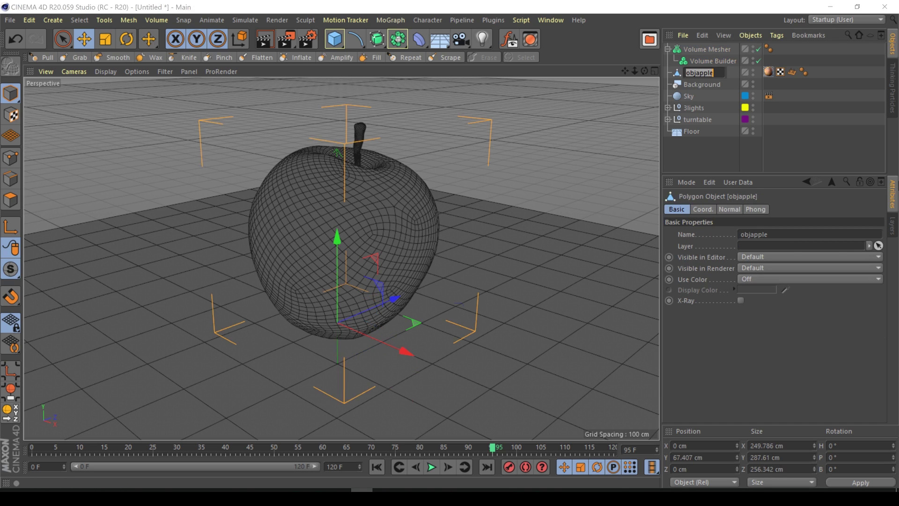
text(a)
text(APPLE)
key(Return)
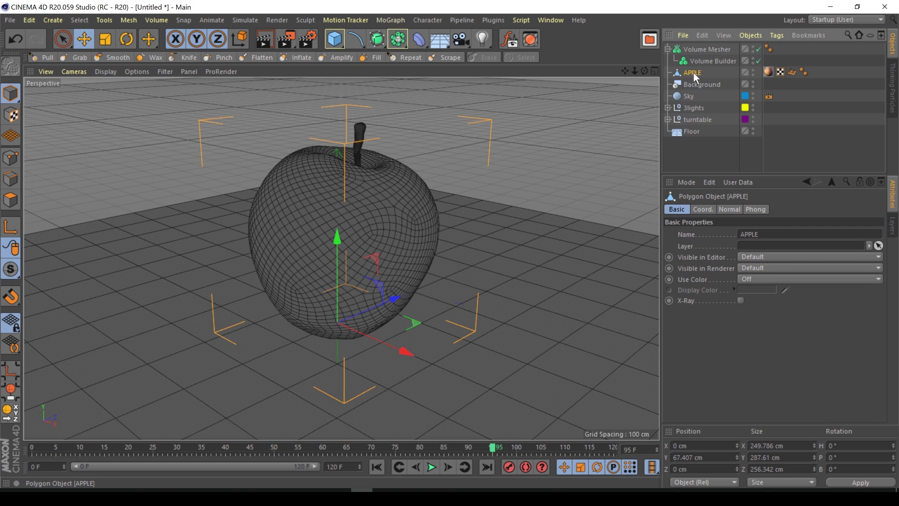
drag(707, 60, 708, 62)
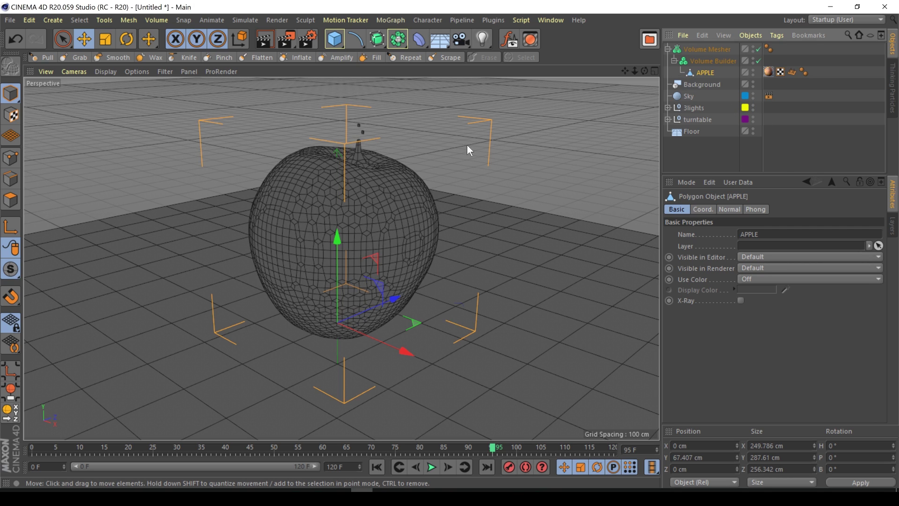
click(523, 156)
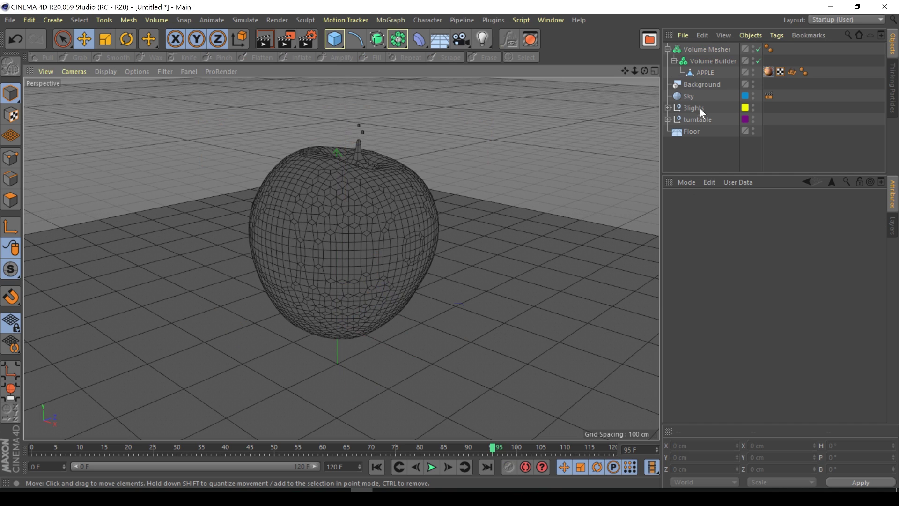
click(703, 61)
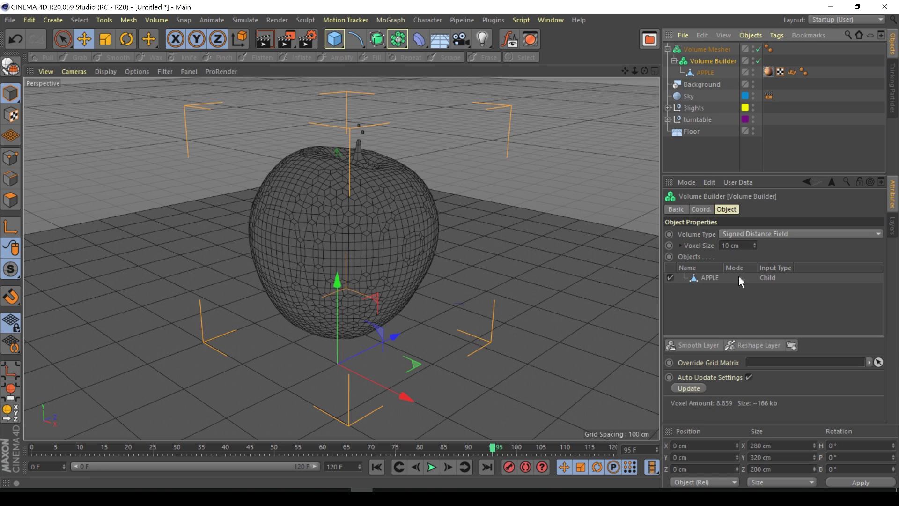
Step: Test a 5 cm Voxel Size on the Volume Builder, then settle on 8 cm
click(731, 245)
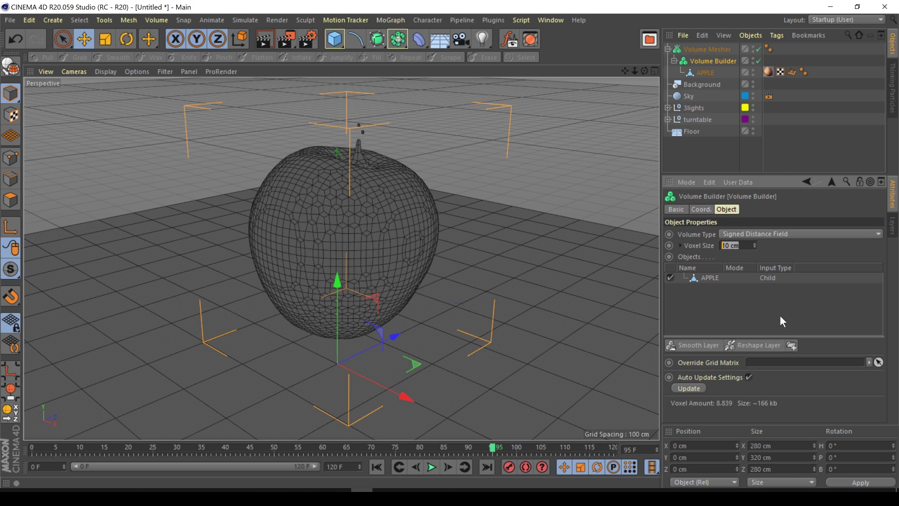
text(5)
key(Return)
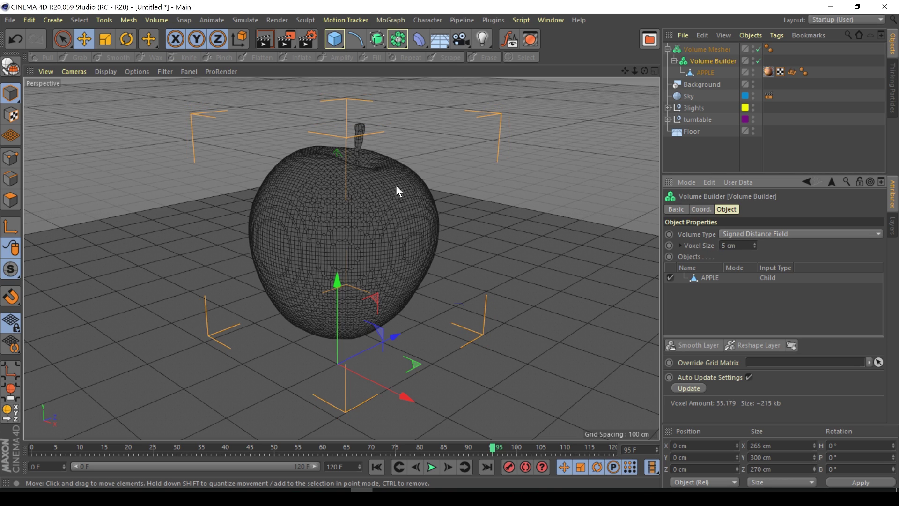
click(743, 245)
text(1)
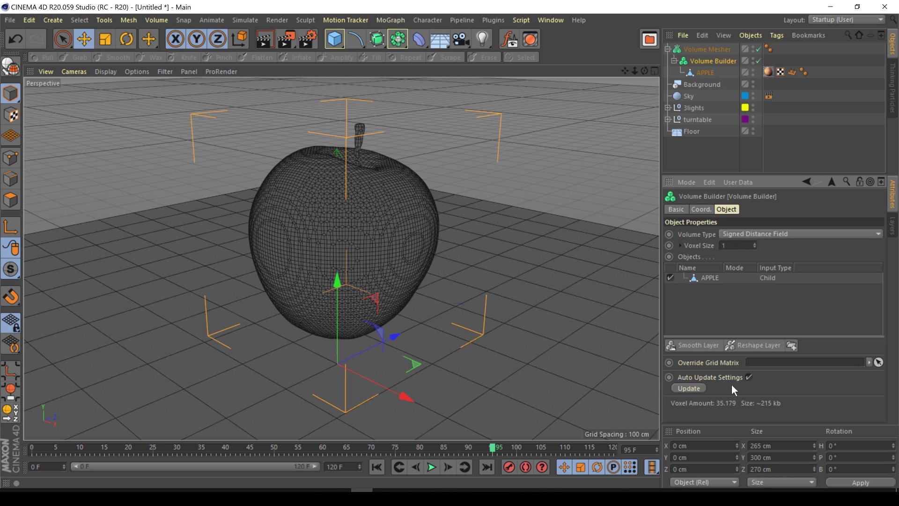
key(BackSpace)
text(8)
key(Return)
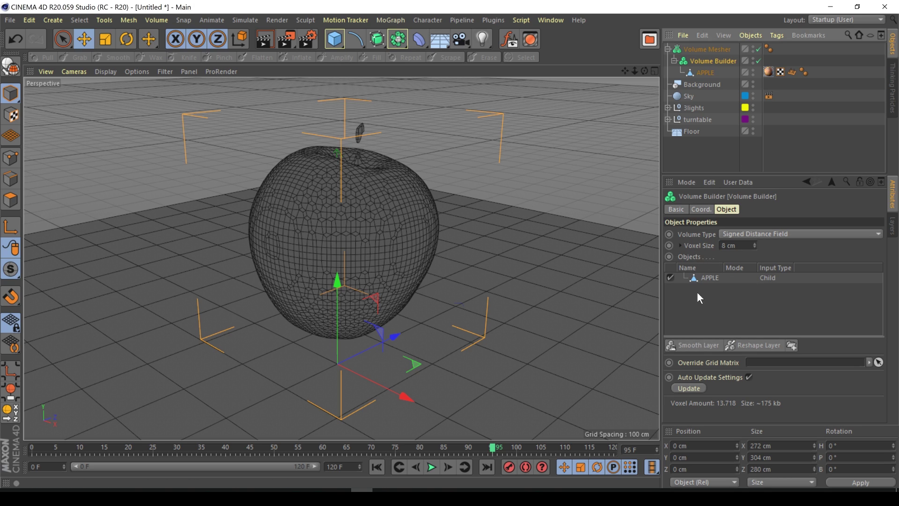
Step: Add a Random Field inside the Volume Builder above APPLE and raise it to Y 20.46 cm
click(35, 20)
mouse_move(49, 23)
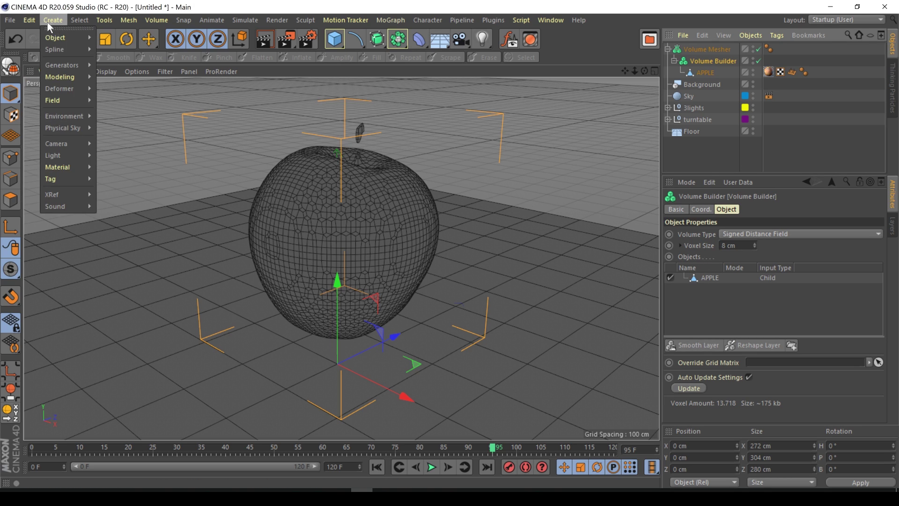
mouse_move(83, 98)
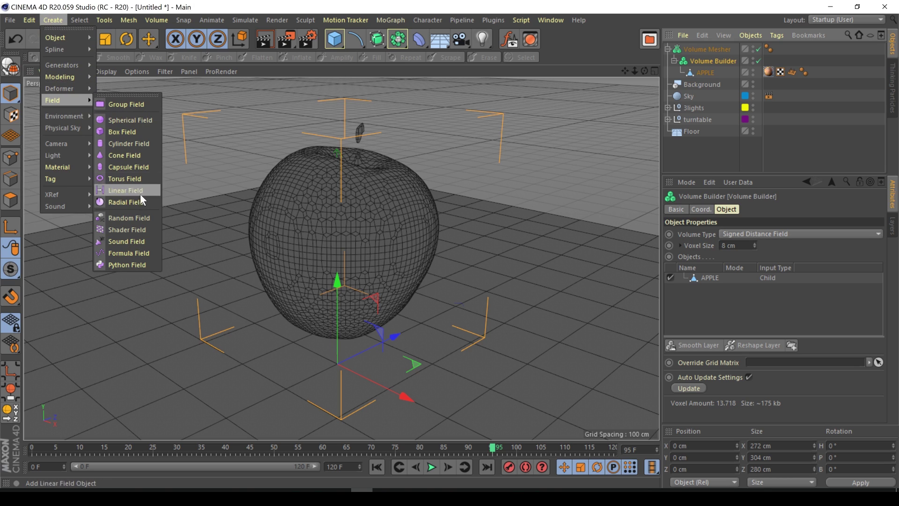
click(135, 217)
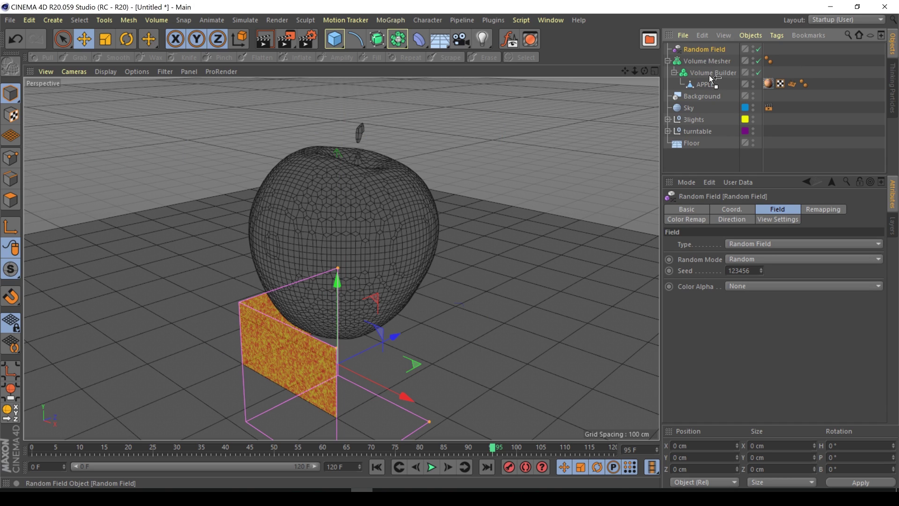
drag(711, 78, 713, 81)
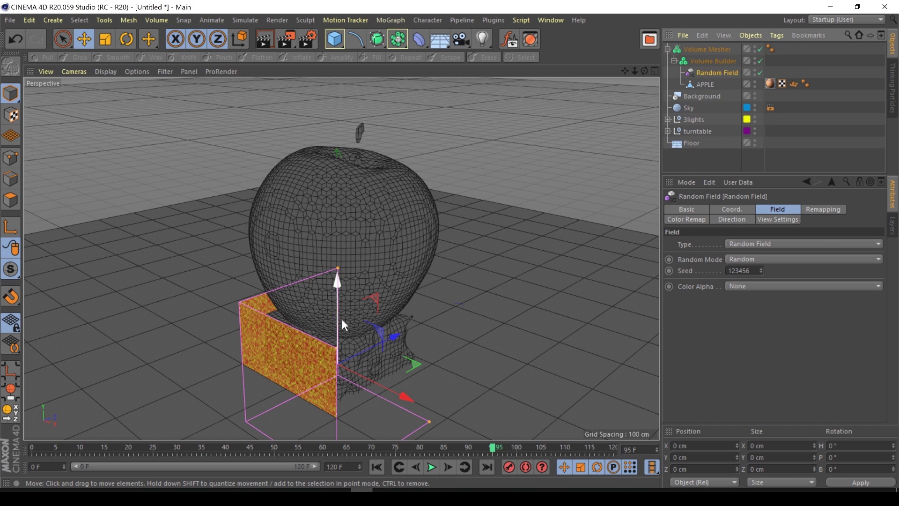
drag(336, 307, 337, 297)
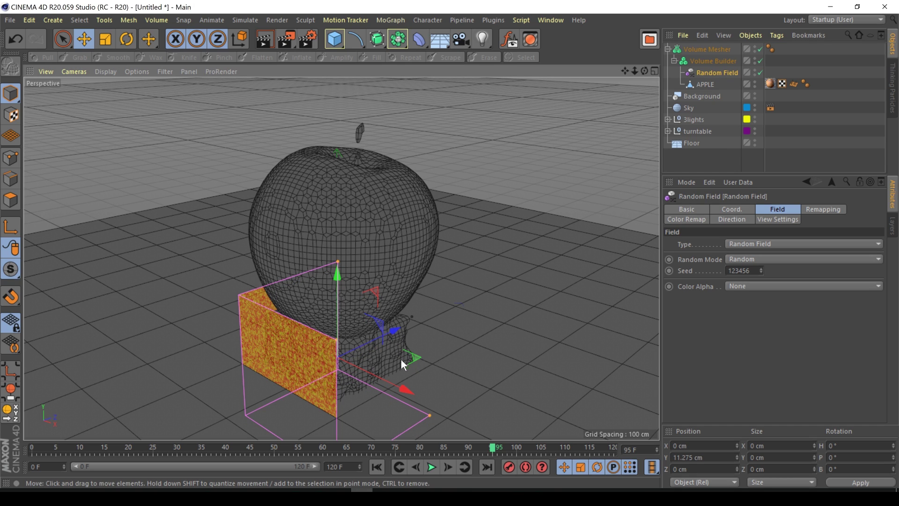
mouse_move(338, 272)
mouse_down()
mouse_move(339, 220)
mouse_move(347, 284)
mouse_move(346, 266)
mouse_up()
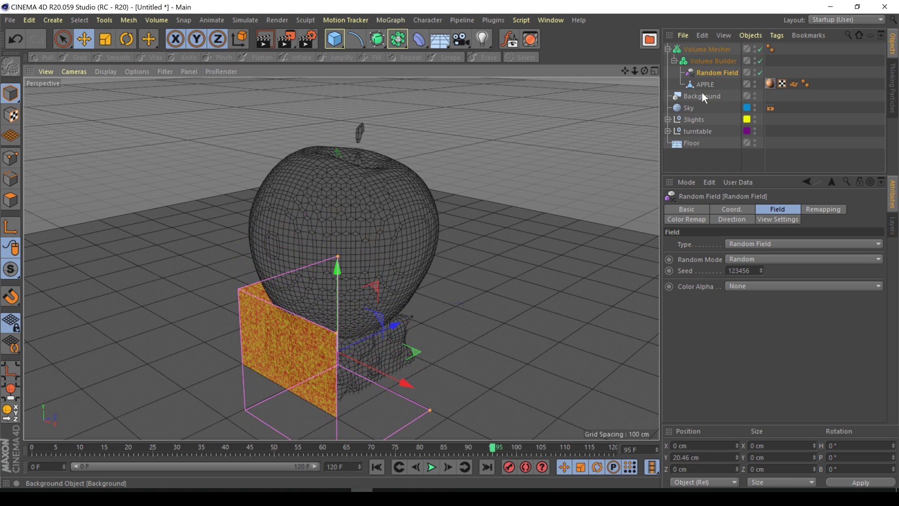
Step: Set the Random Field's box width and depth to 300 cm each
click(703, 60)
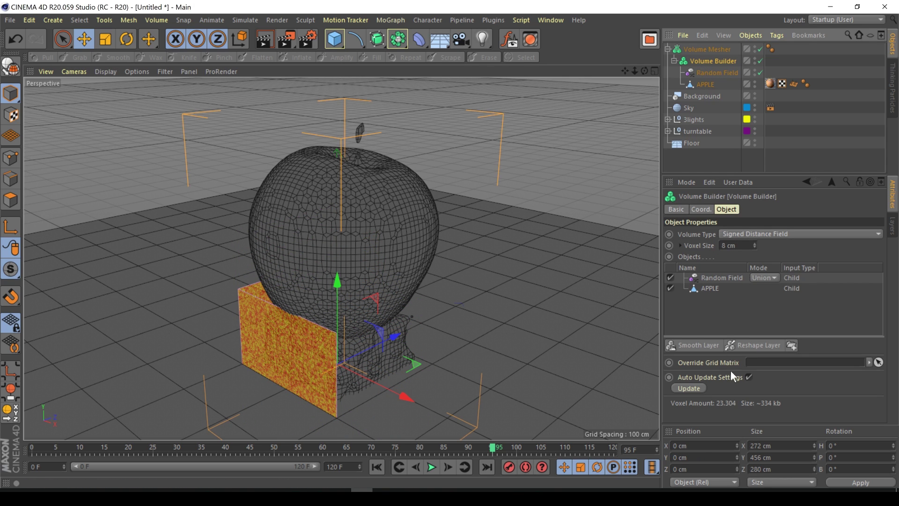
click(715, 276)
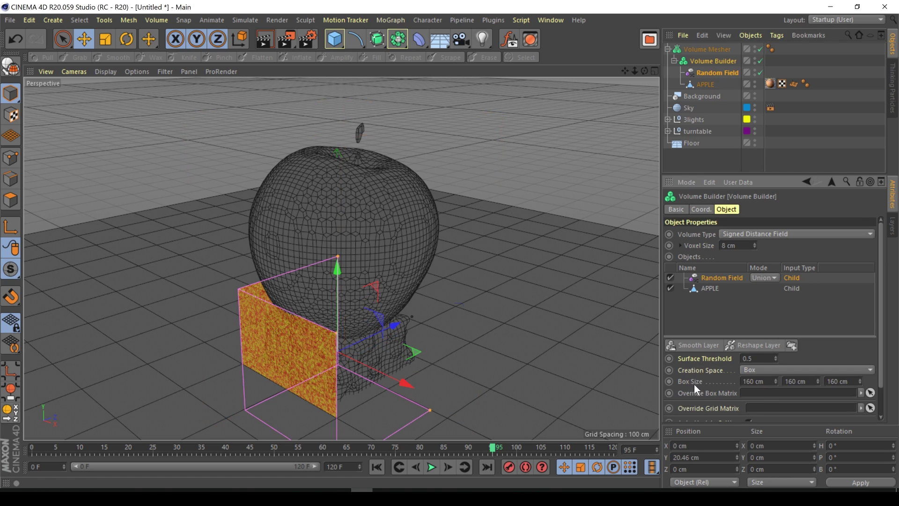
click(754, 381)
text(300)
click(847, 381)
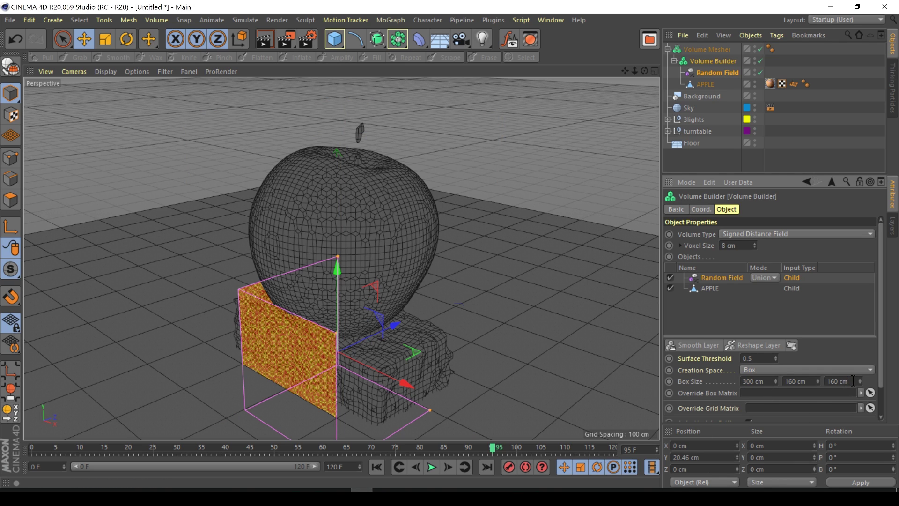
double_click(843, 381)
text(300)
key(Return)
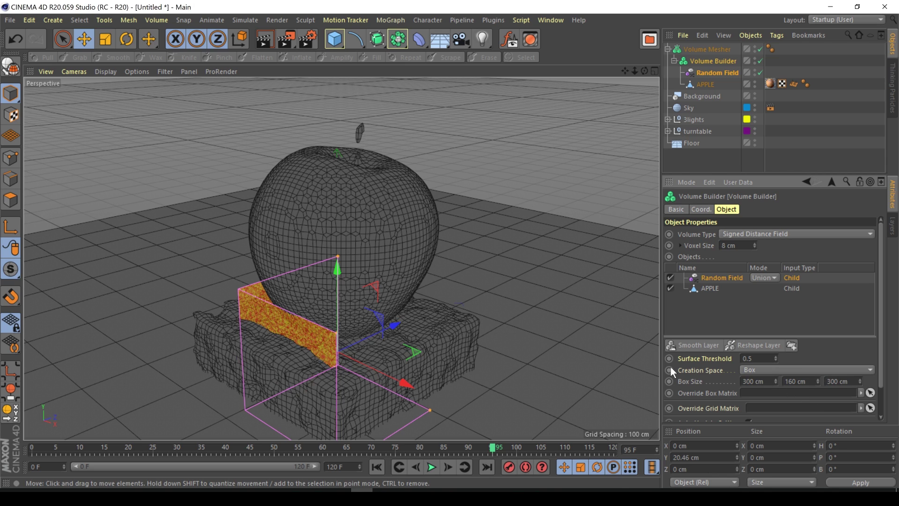
Step: Set the box height to 700 cm, correcting an initial 650 cm entry
key(shift+Tab)
text(65)
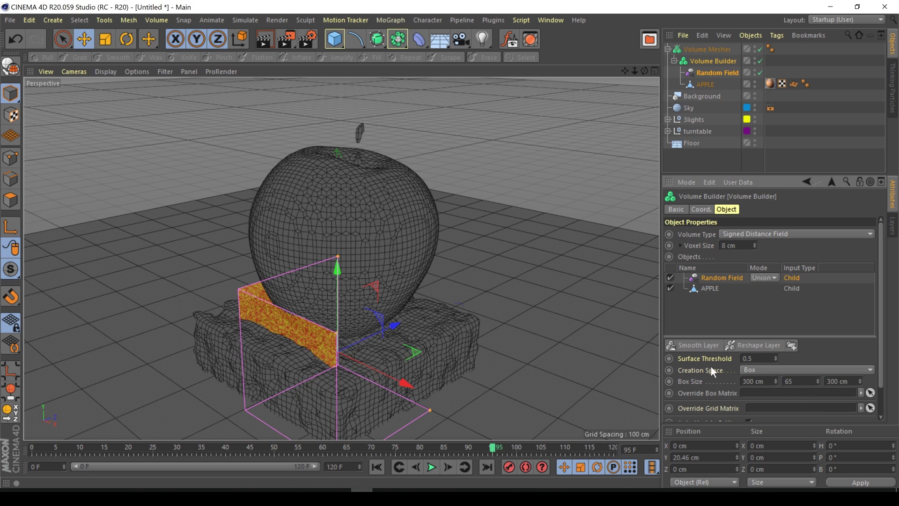
text(0)
key(Return)
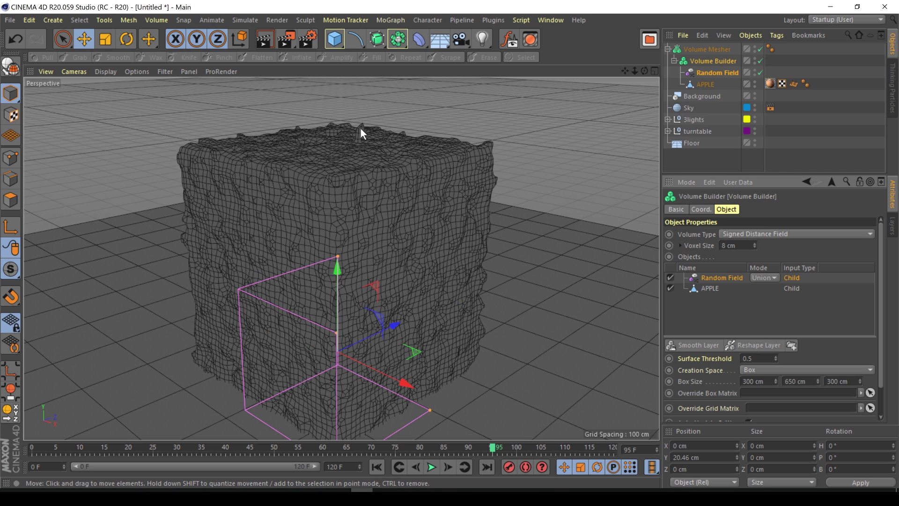
click(795, 382)
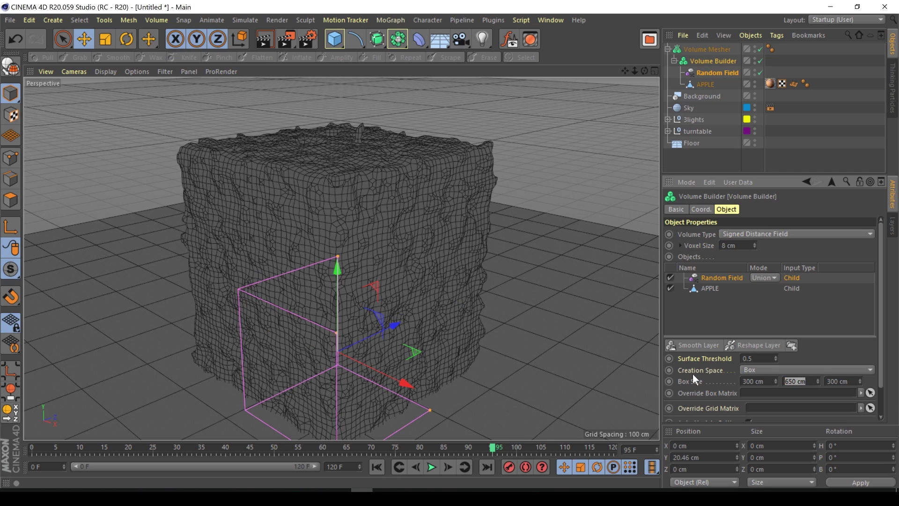
text(700)
key(Return)
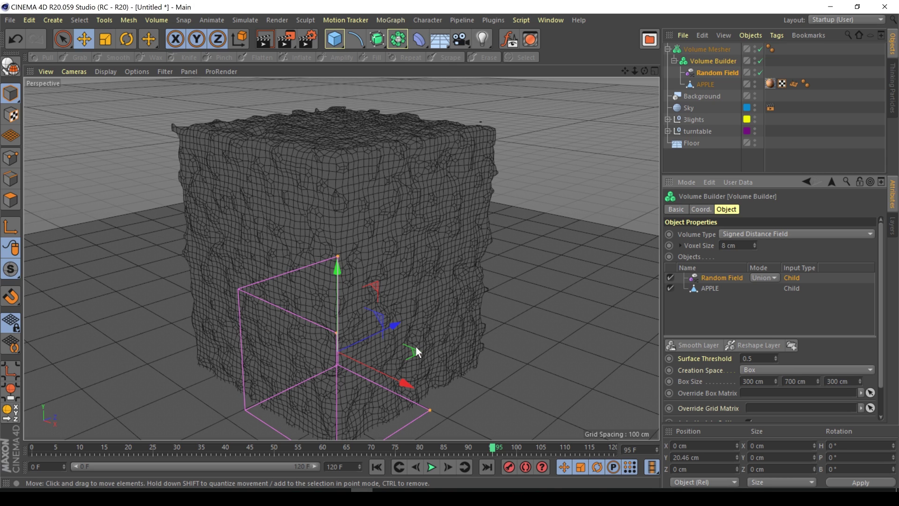
Step: Switch the Volume Builder's Volume Type to Fog
click(763, 234)
click(756, 244)
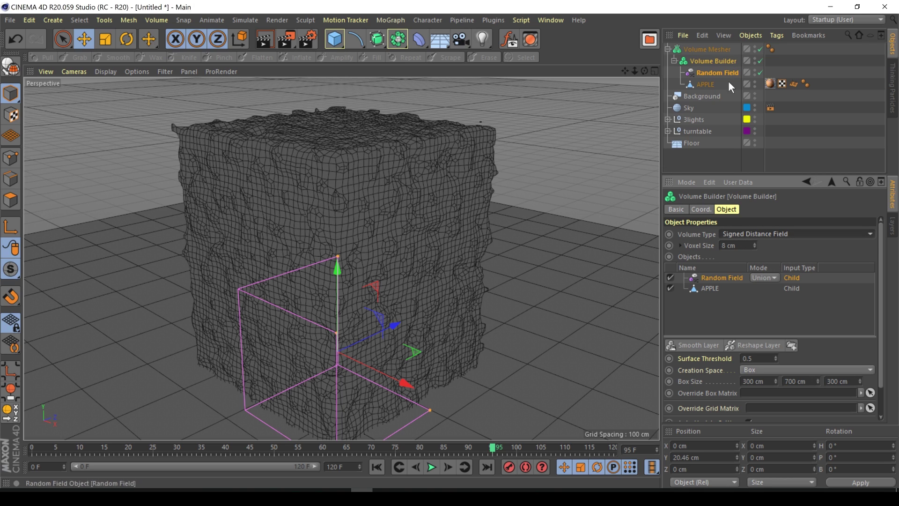
click(732, 235)
click(786, 250)
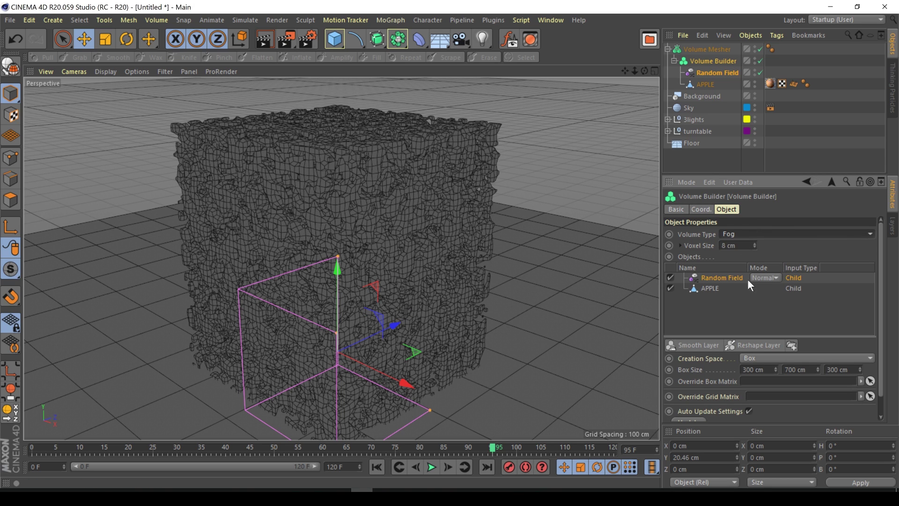
Step: Change the Random Field's mode to Multiply, after briefly trying Max
click(765, 278)
click(771, 297)
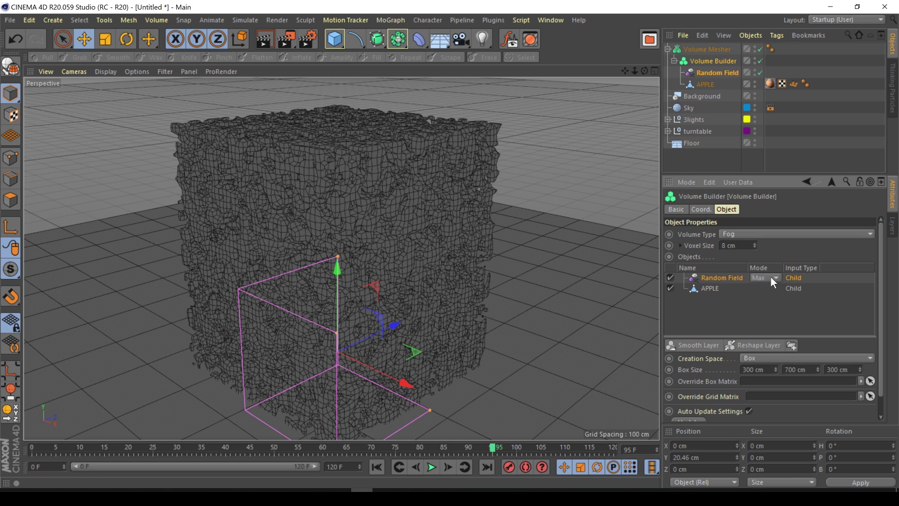
click(771, 279)
click(777, 349)
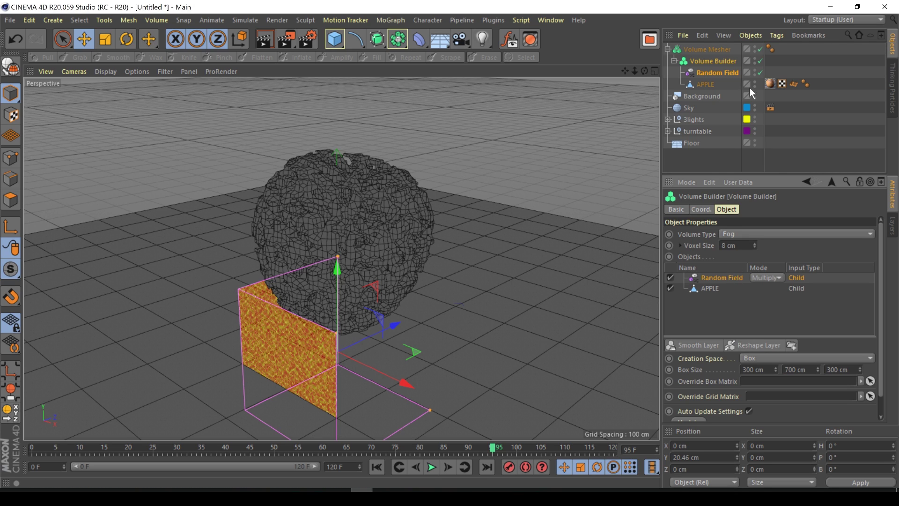
Step: Switch the Random Field's random mode to Noise
click(716, 72)
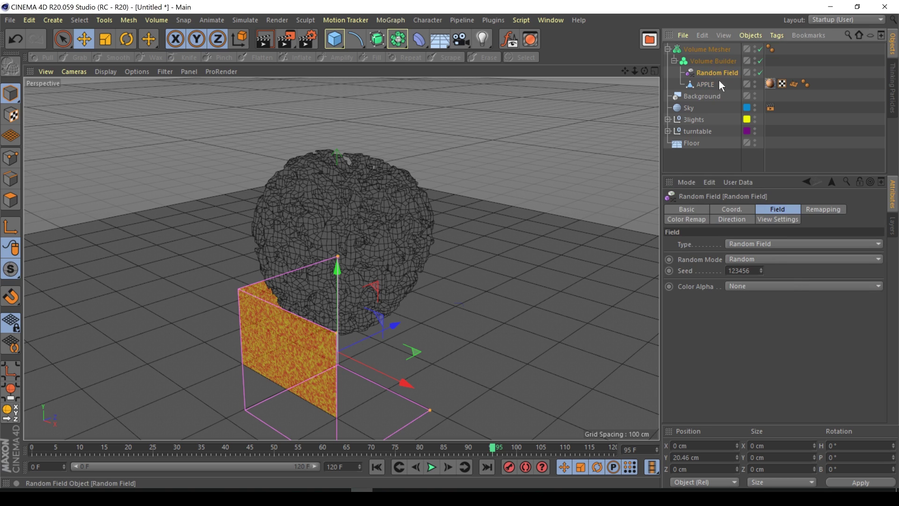
click(748, 244)
click(721, 242)
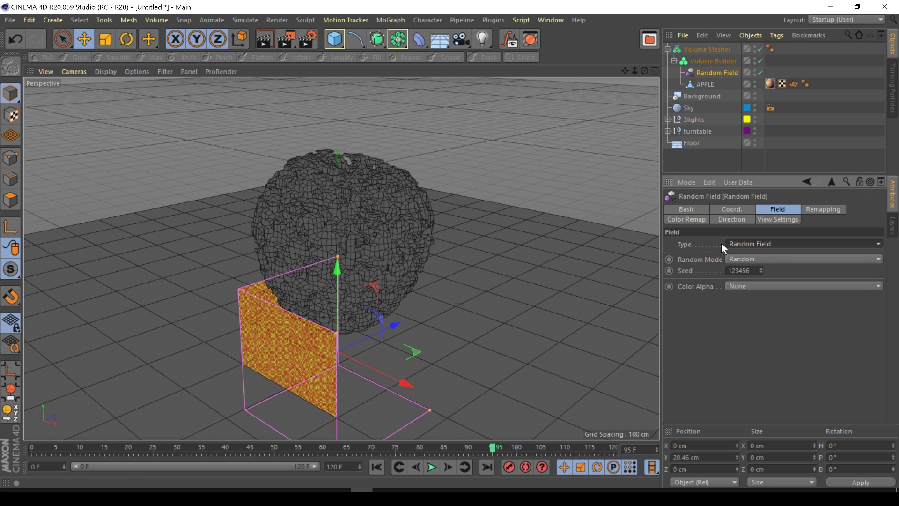
click(743, 259)
click(751, 294)
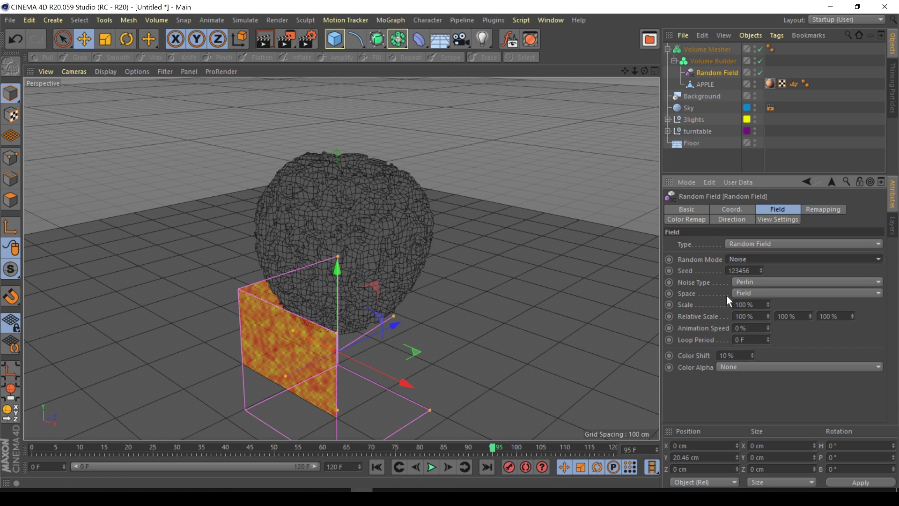
Step: Use Wavy Turbulence noise at a 900 % scale
click(766, 282)
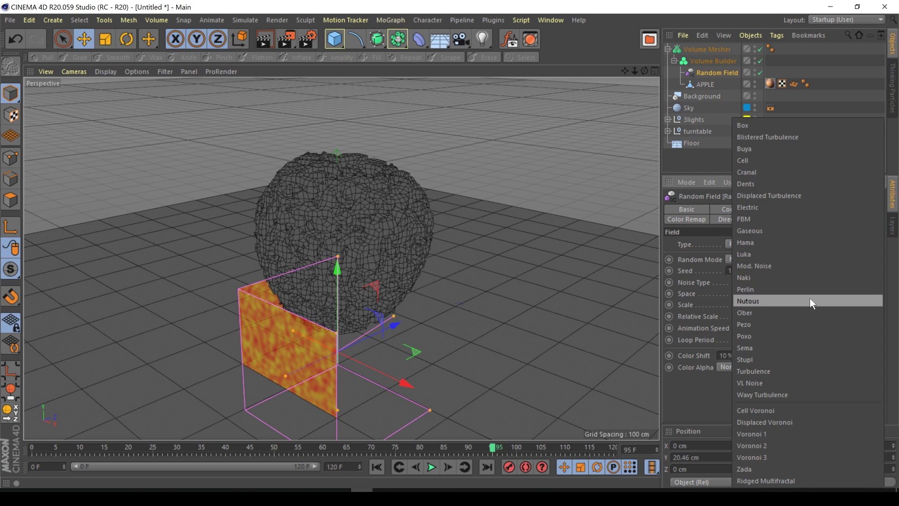
click(822, 394)
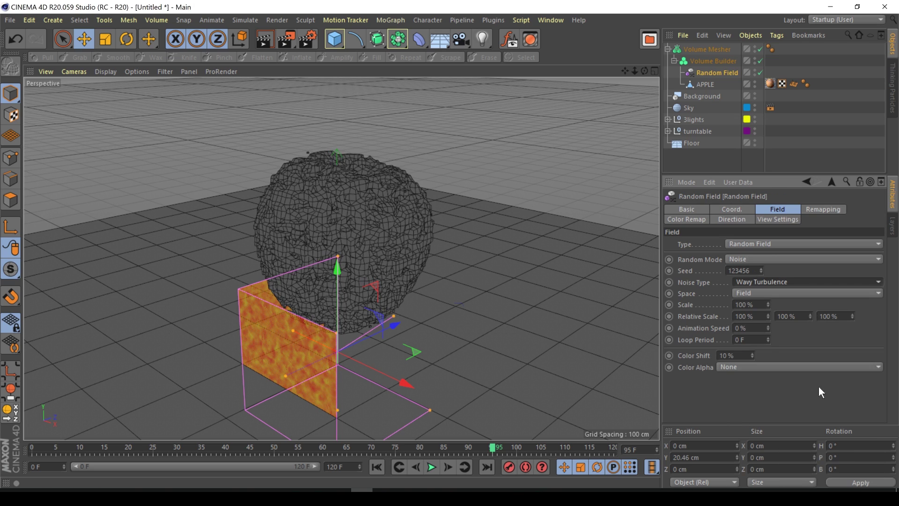
double_click(748, 305)
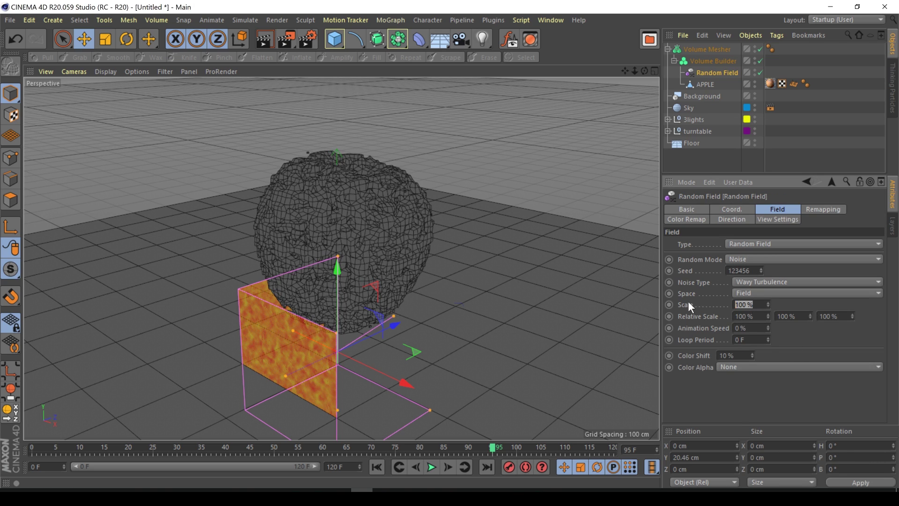
text(900)
key(Return)
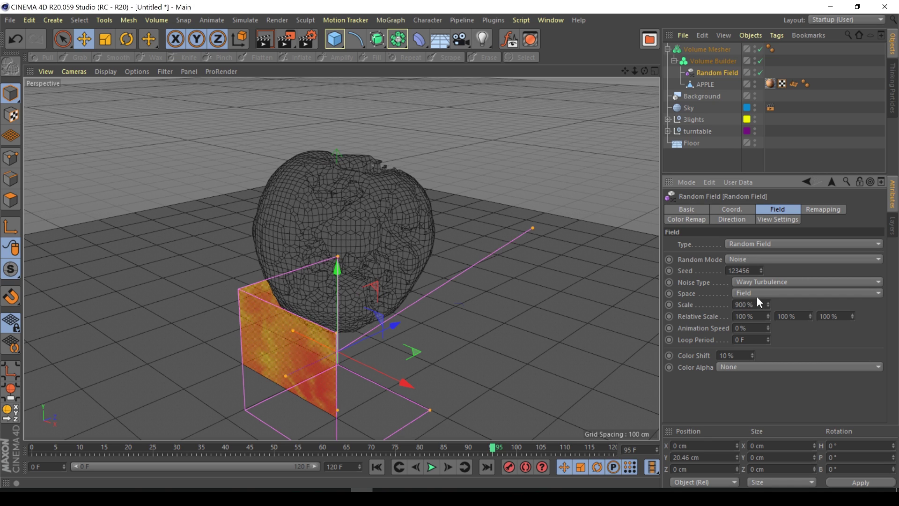
Step: Set the Volume Builder's voxel size to 6 cm, render a preview, and select the APPLE object's tags
click(712, 62)
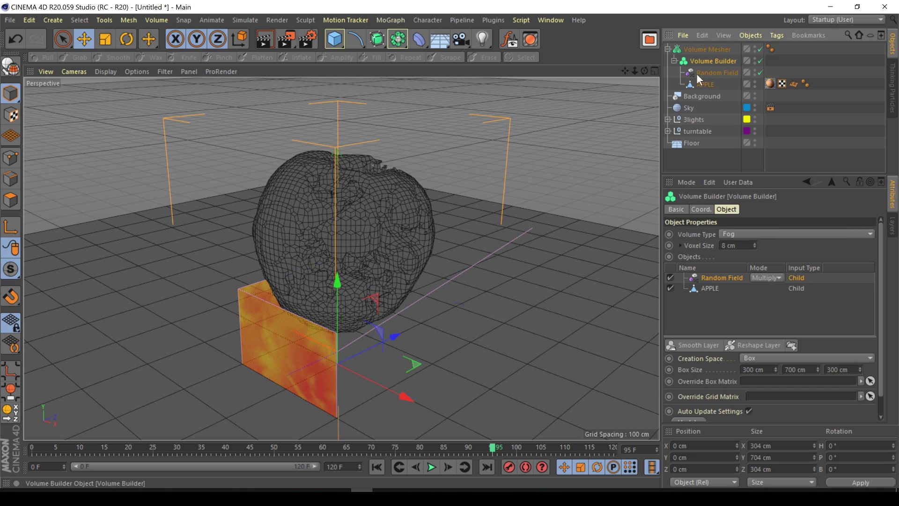
click(727, 245)
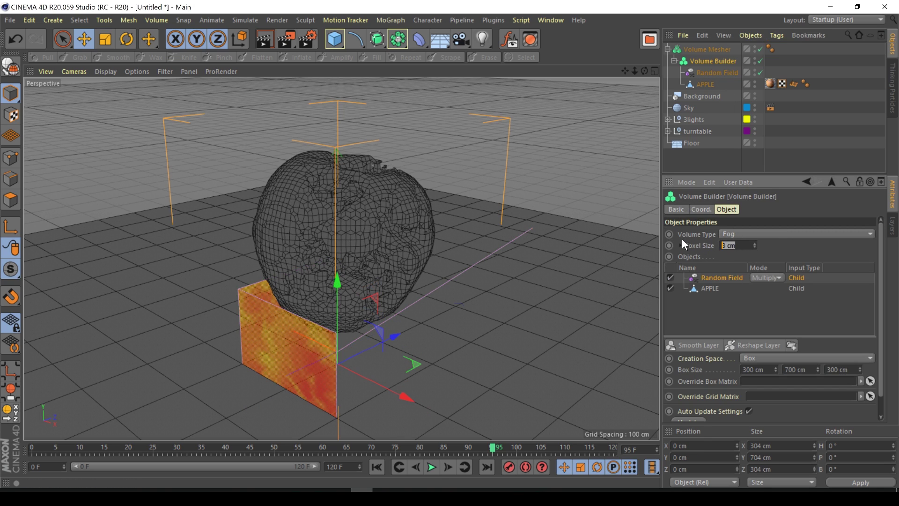
text(6)
key(Return)
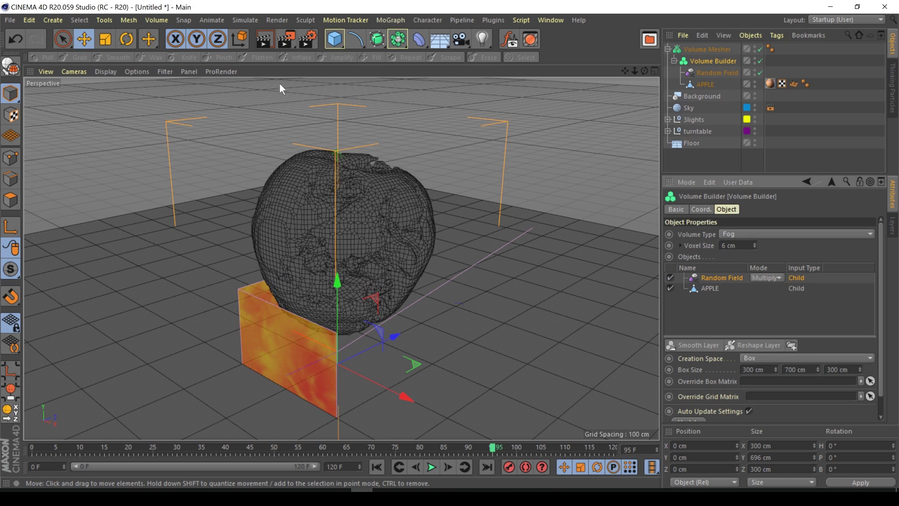
click(266, 40)
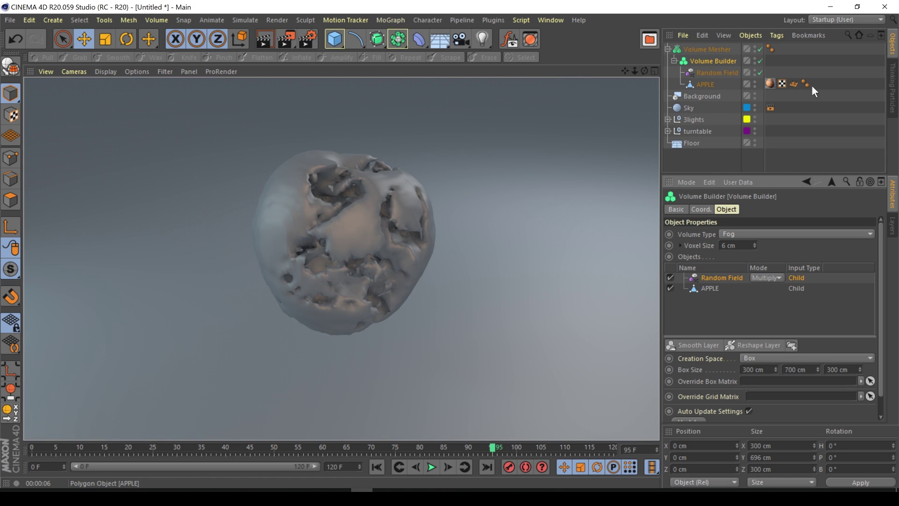
drag(800, 92, 763, 78)
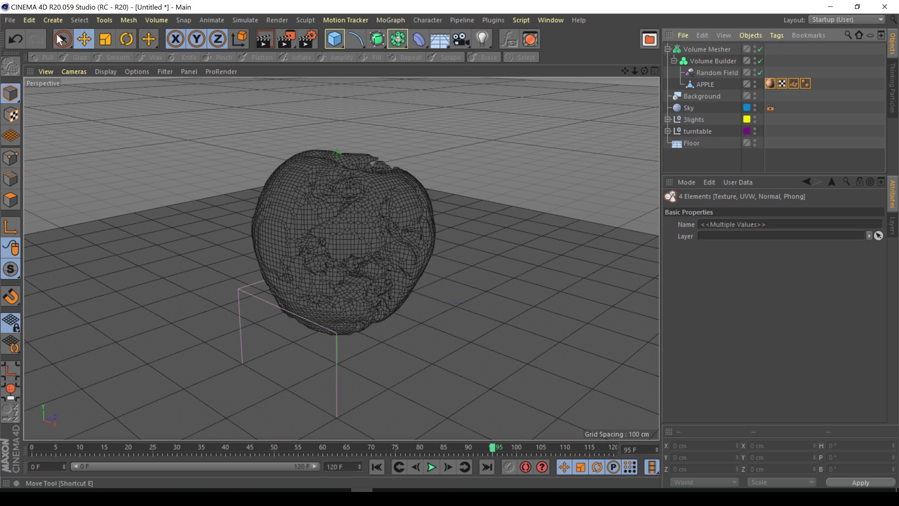
Step: Add a Cylinder Field and raise it up into the apple
click(32, 21)
mouse_move(50, 21)
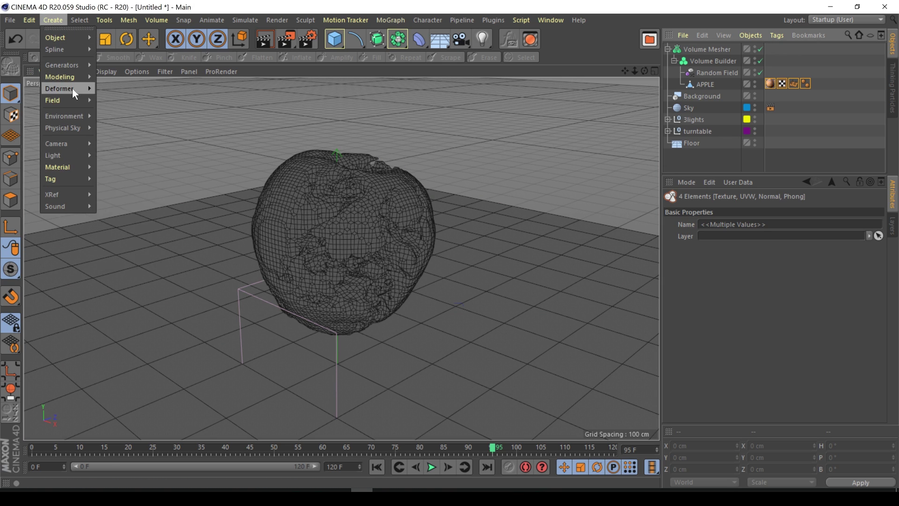
mouse_move(83, 101)
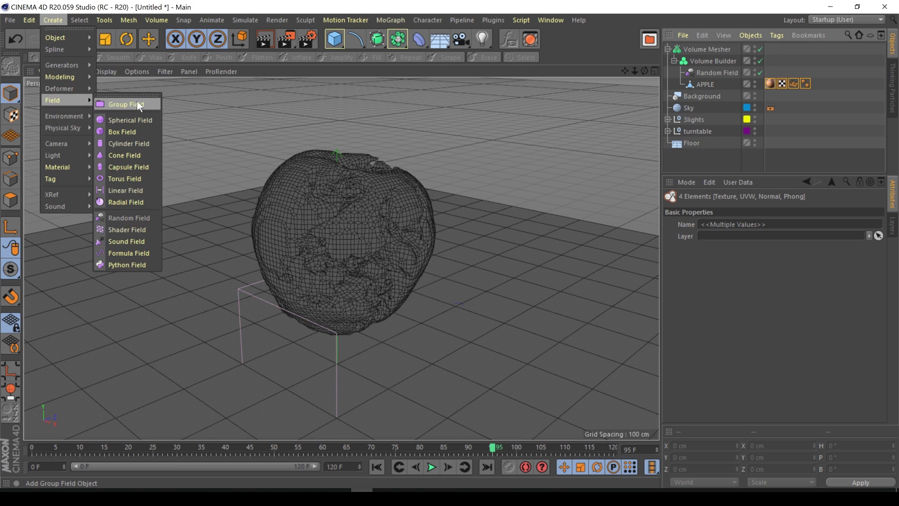
click(146, 144)
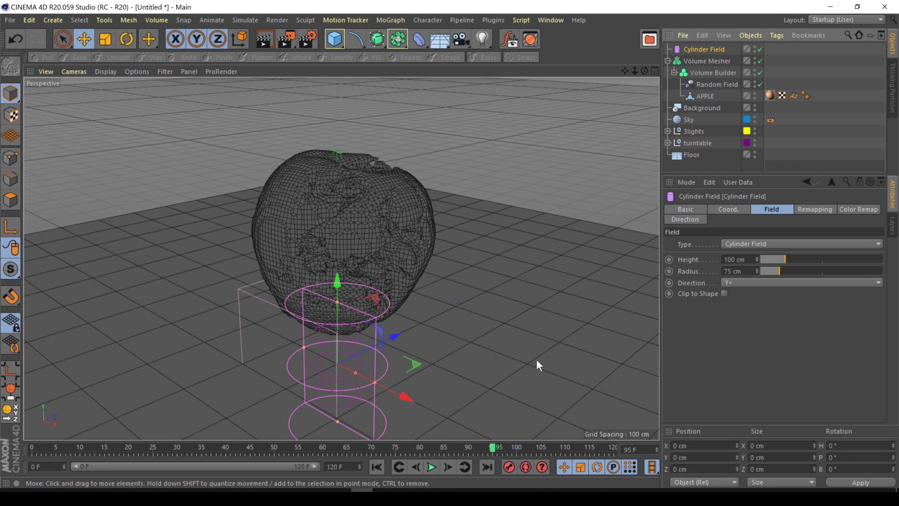
drag(335, 299, 340, 160)
Step: In the four-view layout, nudge the Cylinder Field sideways and adjust its height
click(654, 71)
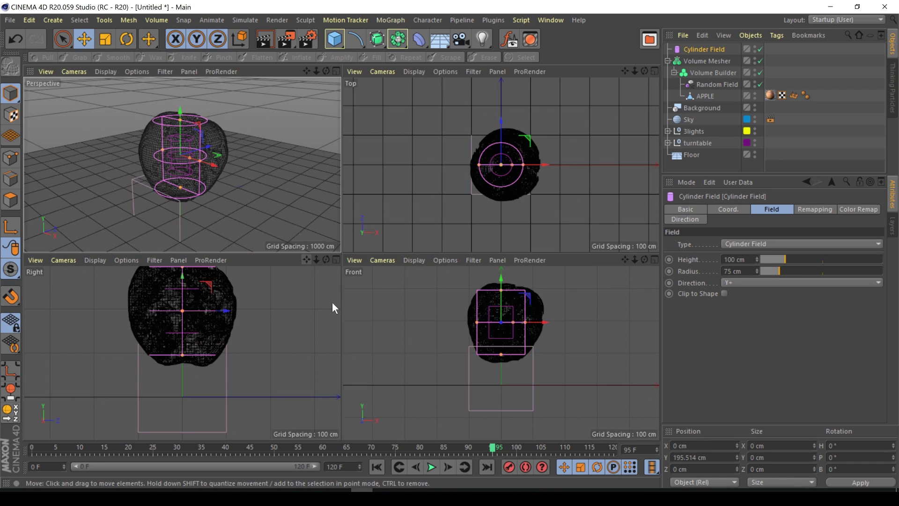
drag(538, 164, 546, 165)
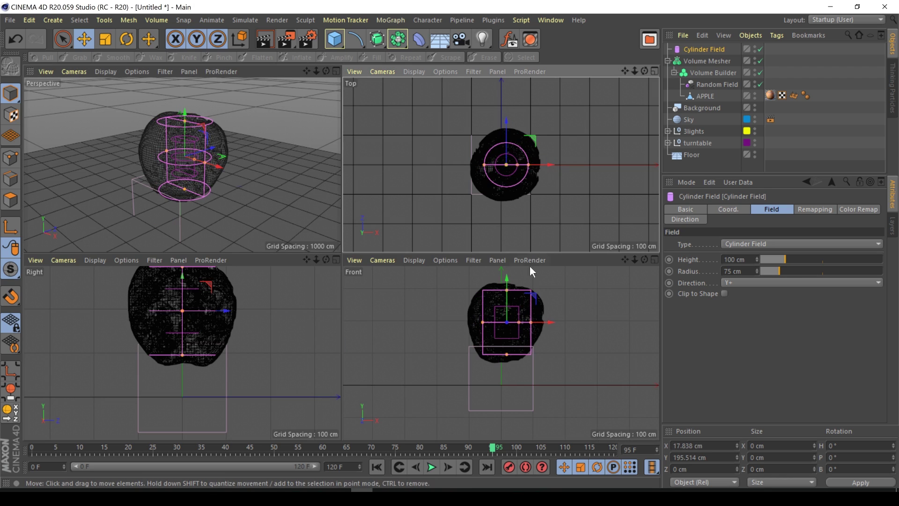
drag(506, 288, 510, 227)
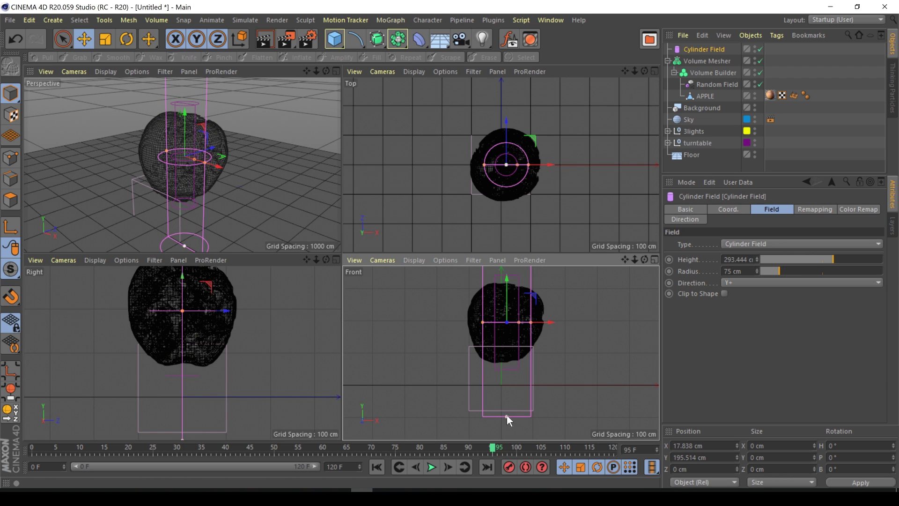
drag(506, 415, 508, 383)
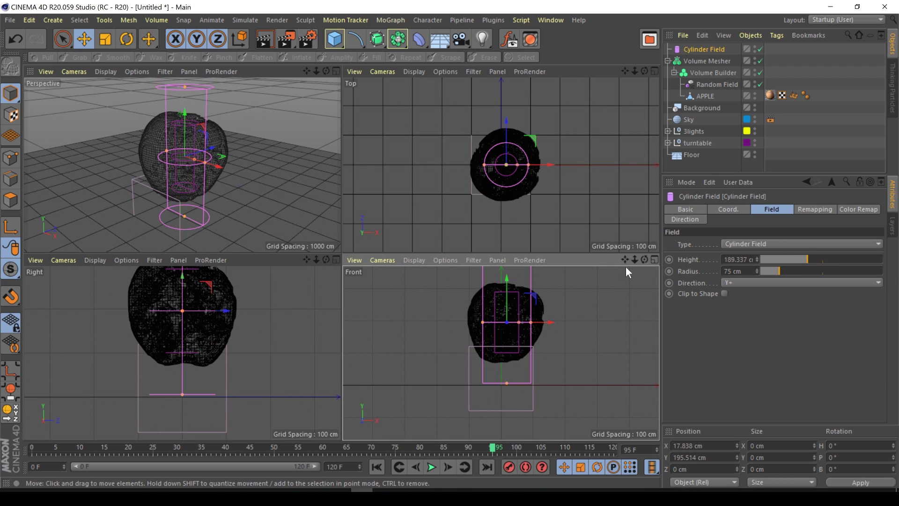
drag(631, 258, 627, 272)
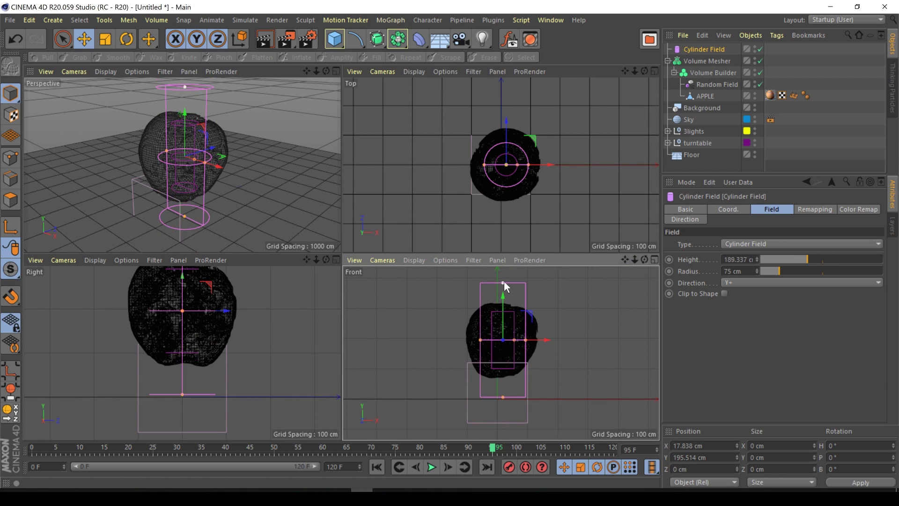
drag(504, 281, 504, 278)
Step: Back in single perspective view, place the Cylinder Field inside Volume Builder above Random Field
click(375, 285)
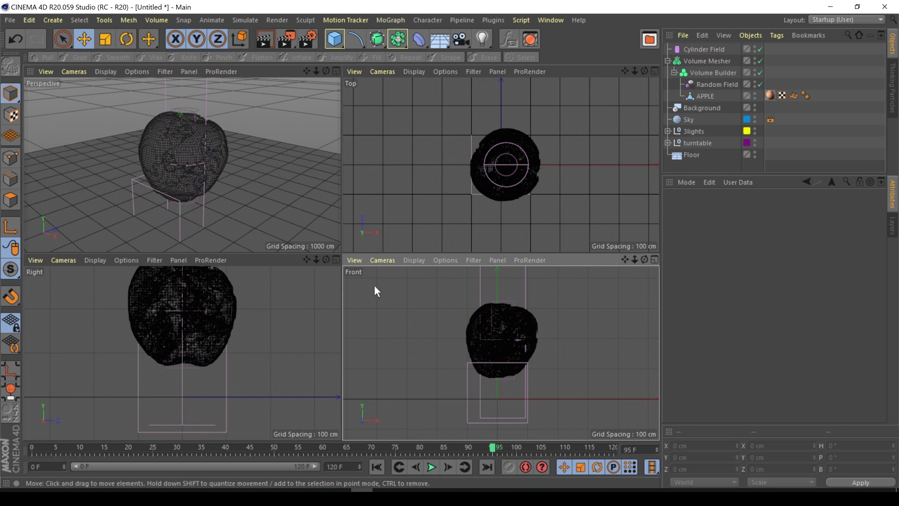
middle_click(339, 77)
click(700, 49)
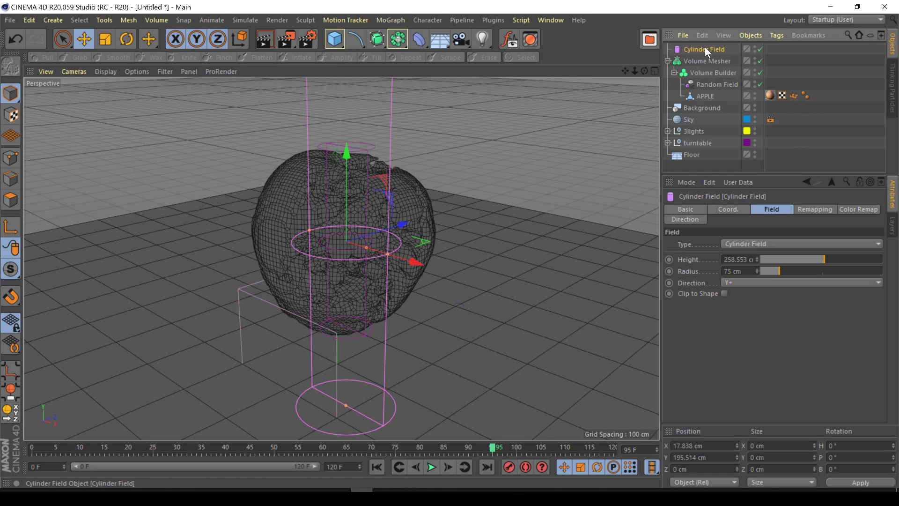
drag(704, 49, 708, 79)
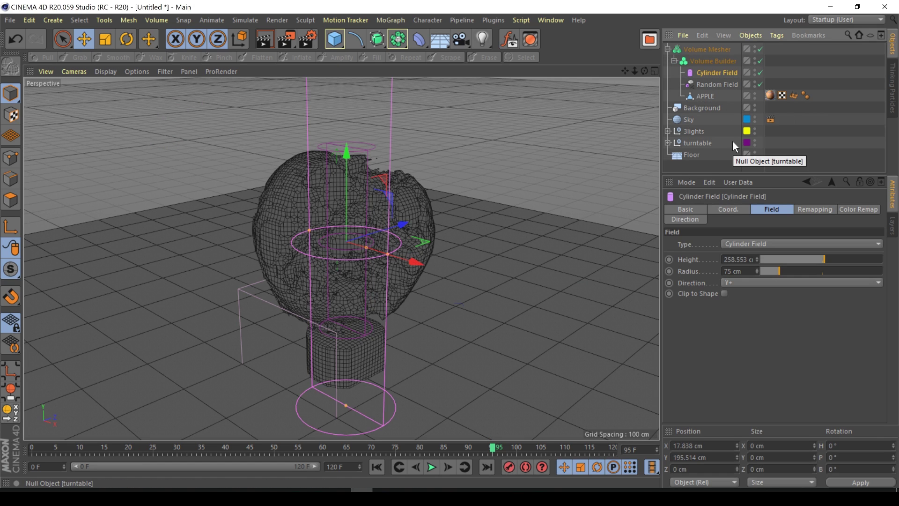
Step: Try the Cylinder Field layer in Multiply, then Max mode in the Volume Builder
click(716, 61)
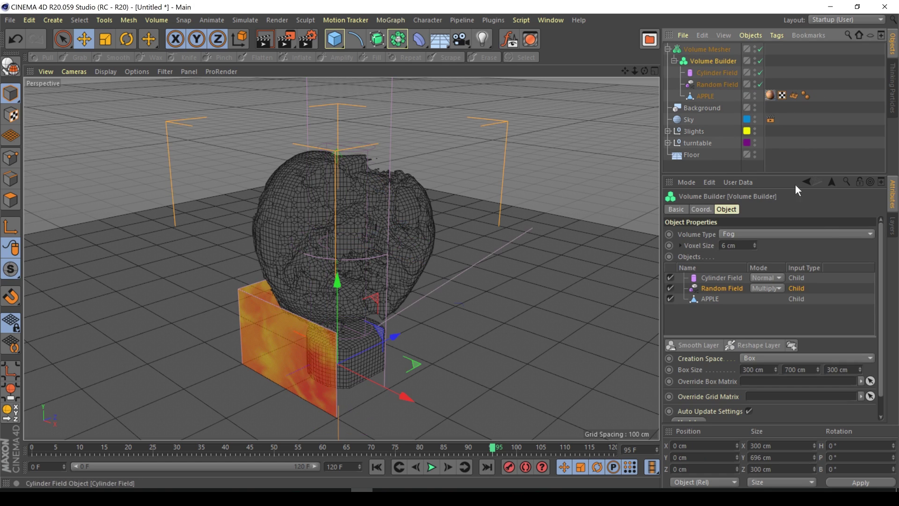
click(762, 277)
click(773, 350)
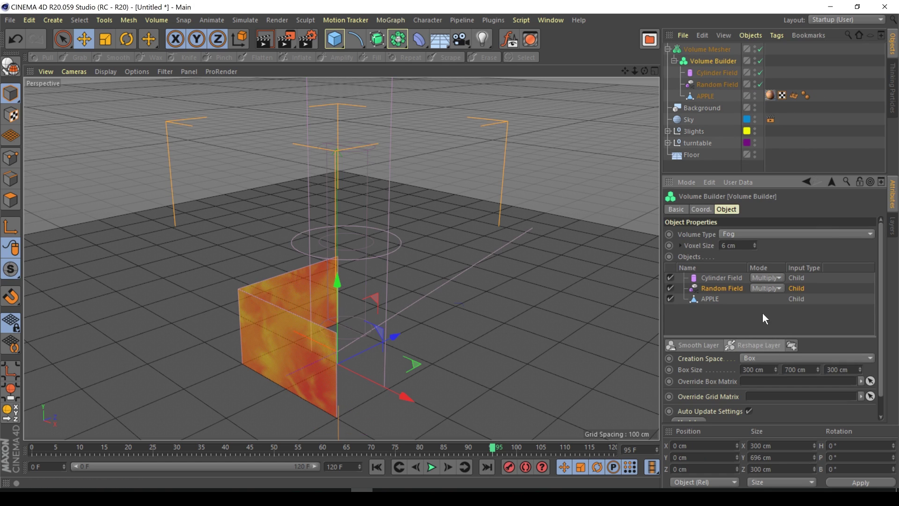
click(731, 279)
click(765, 277)
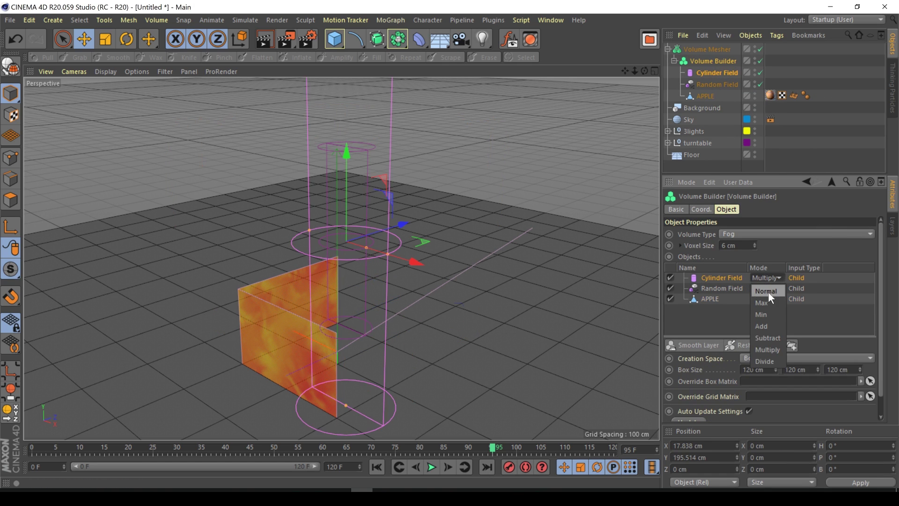
click(761, 302)
Step: Try Min and Add modes, then set the Cylinder Field layer to Subtract
click(763, 277)
click(771, 301)
click(768, 277)
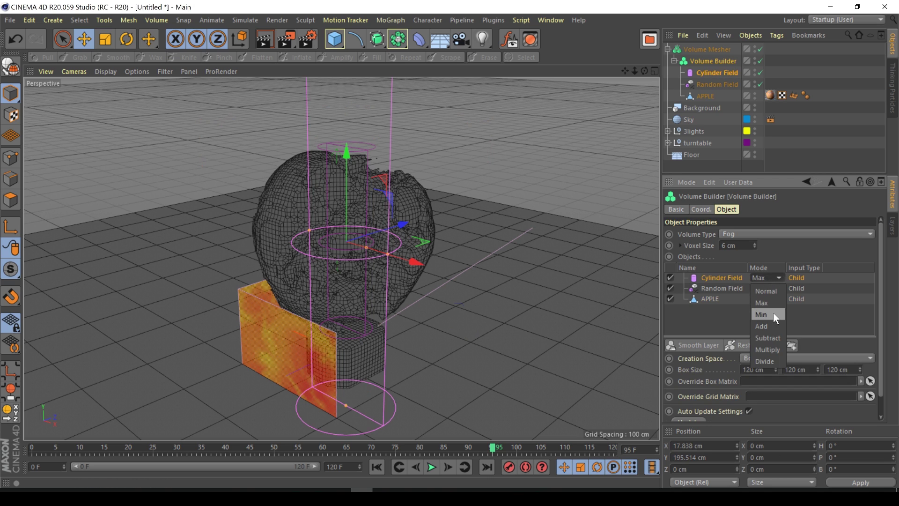
click(774, 315)
click(768, 277)
click(771, 325)
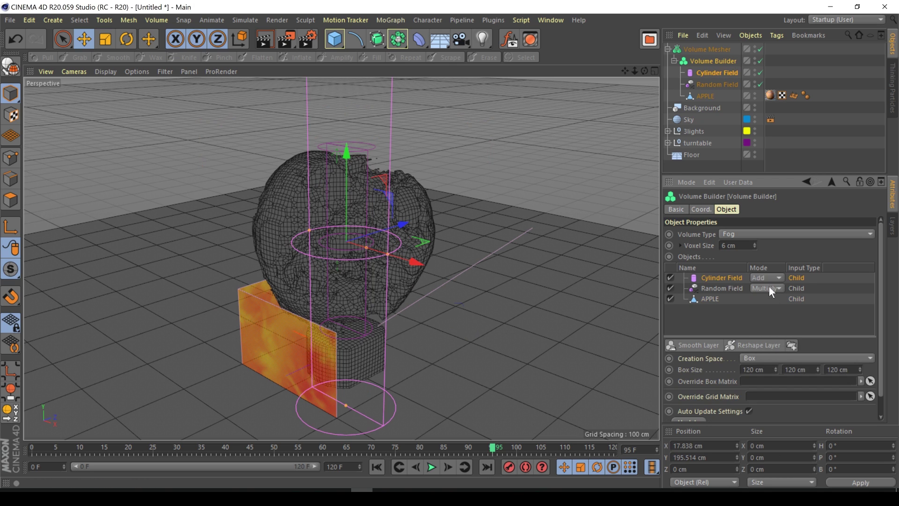
click(768, 277)
click(776, 337)
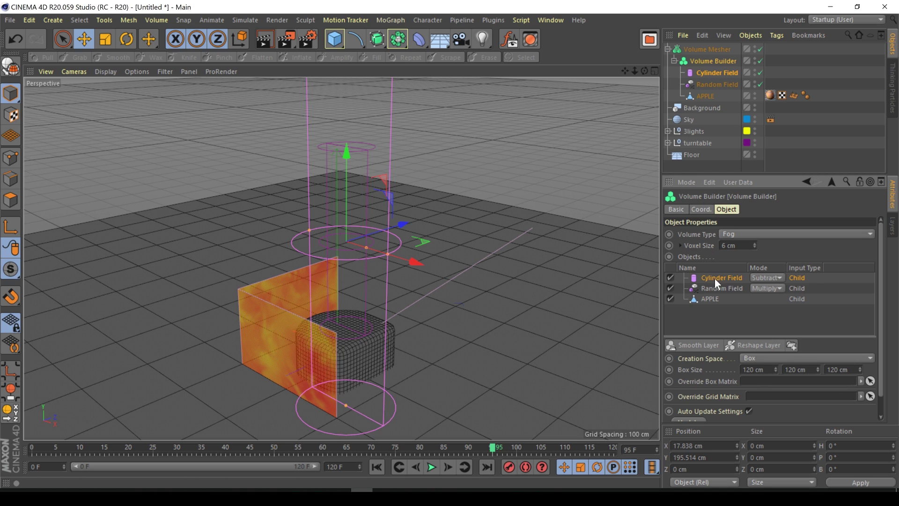
Step: Set the layer's box size values to 300, 700 and 300 cm
double_click(755, 370)
text(300)
key(Tab)
text(700)
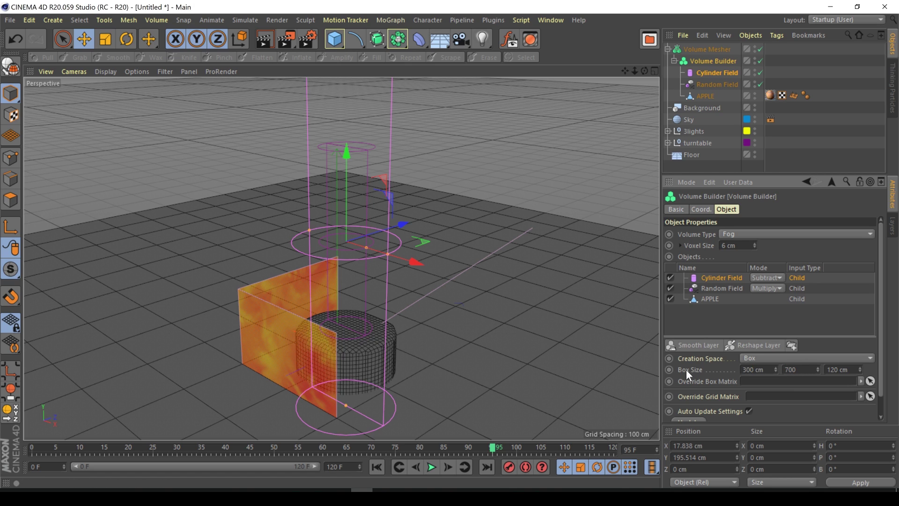
key(Return)
double_click(849, 370)
text(300)
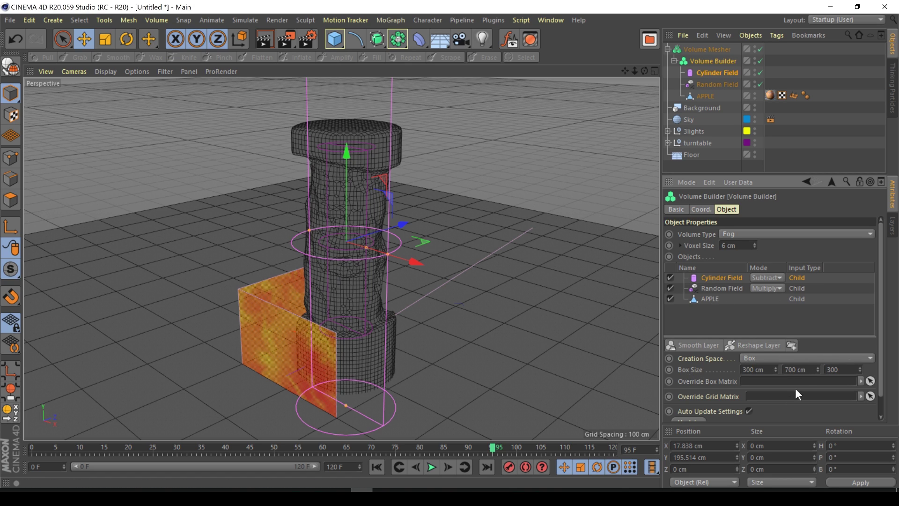
key(Return)
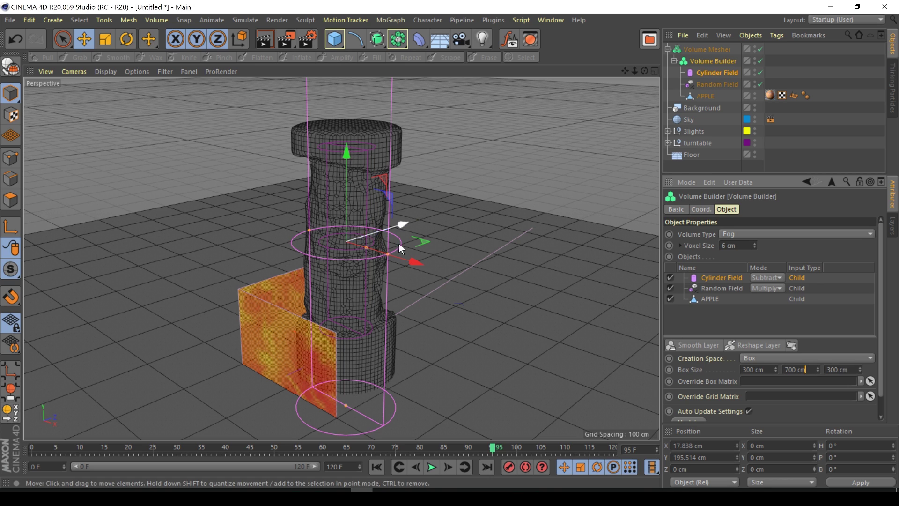
Step: Switch the Cylinder Field layer to Multiply and widen the cylinder to enclose the whole apple
click(771, 277)
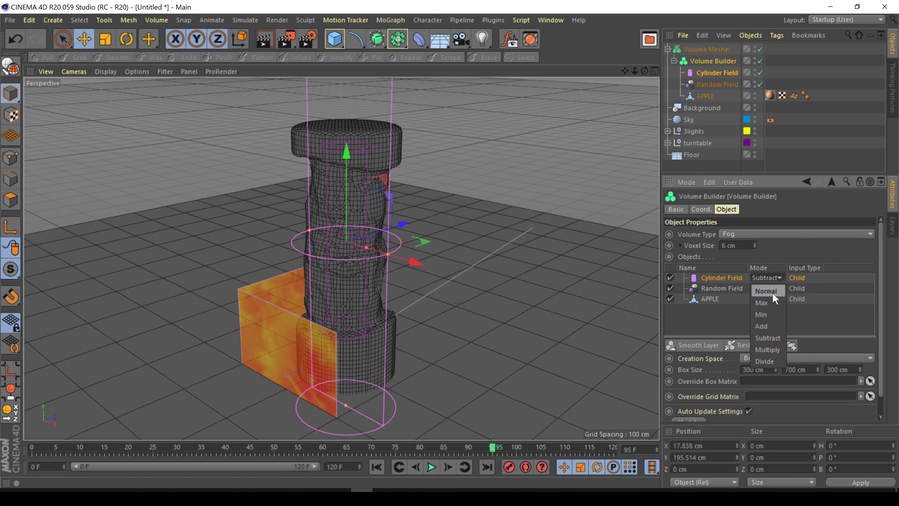
click(766, 290)
click(769, 276)
click(776, 349)
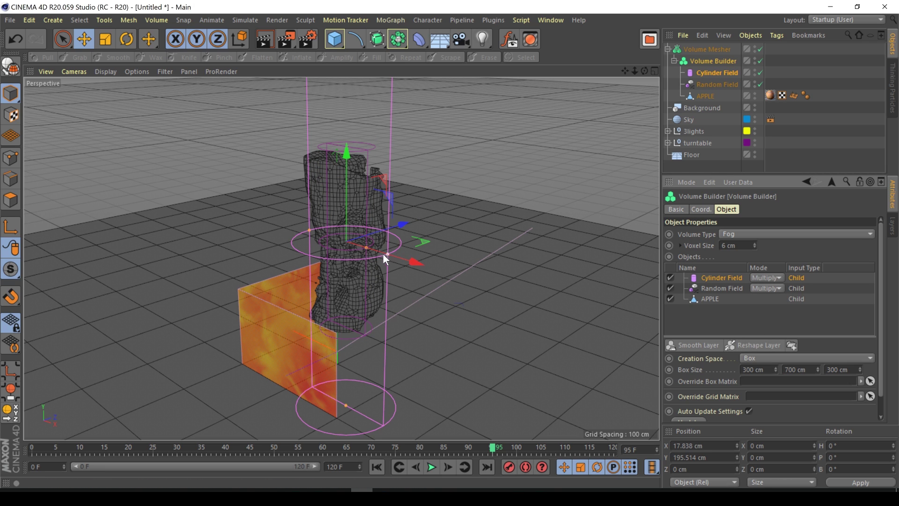
drag(388, 255, 488, 336)
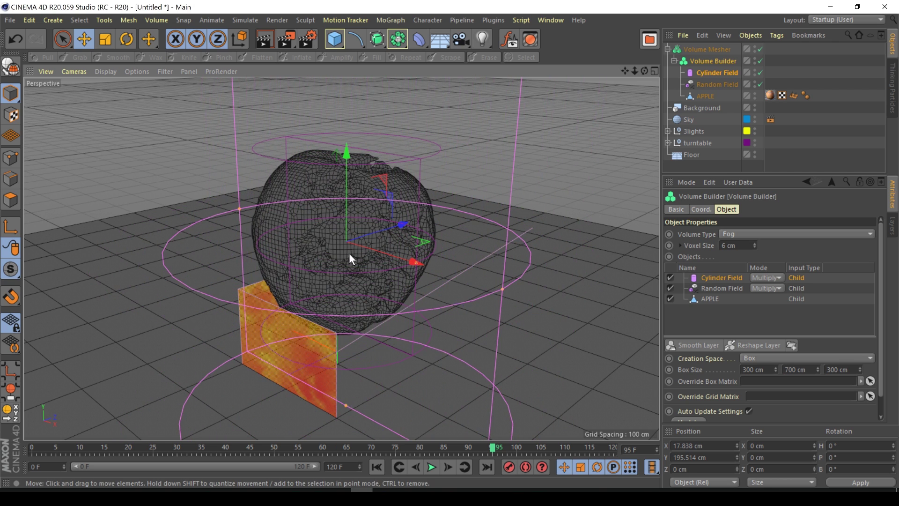
Step: Keyframe the Cylinder Field radius at frame 10, then at 0 cm on frame 95
click(81, 450)
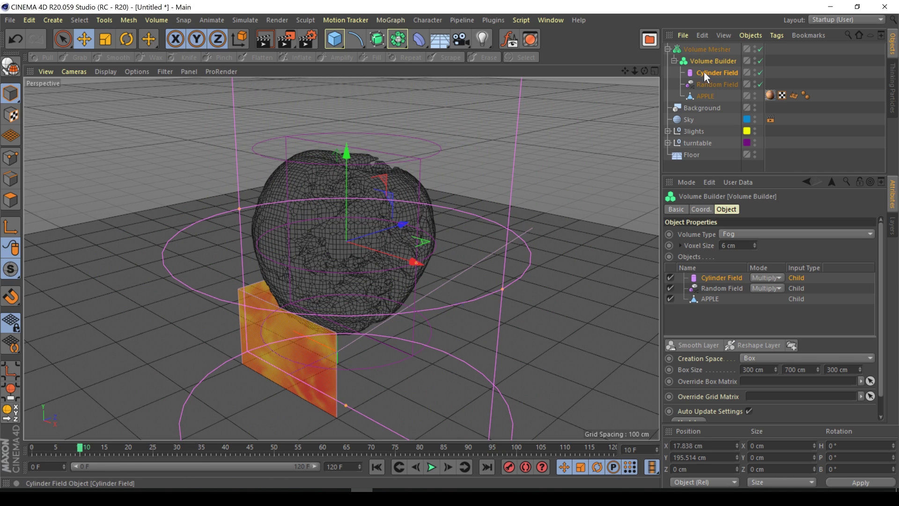
click(717, 73)
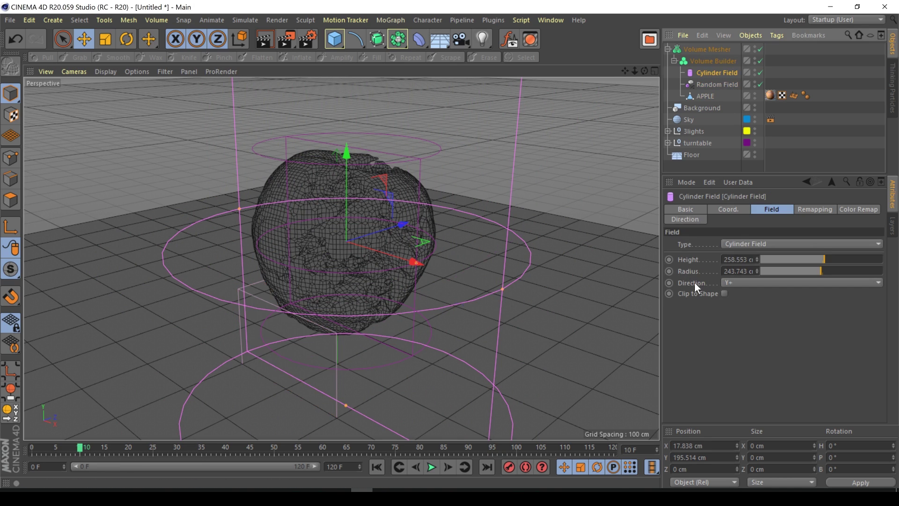
click(669, 272)
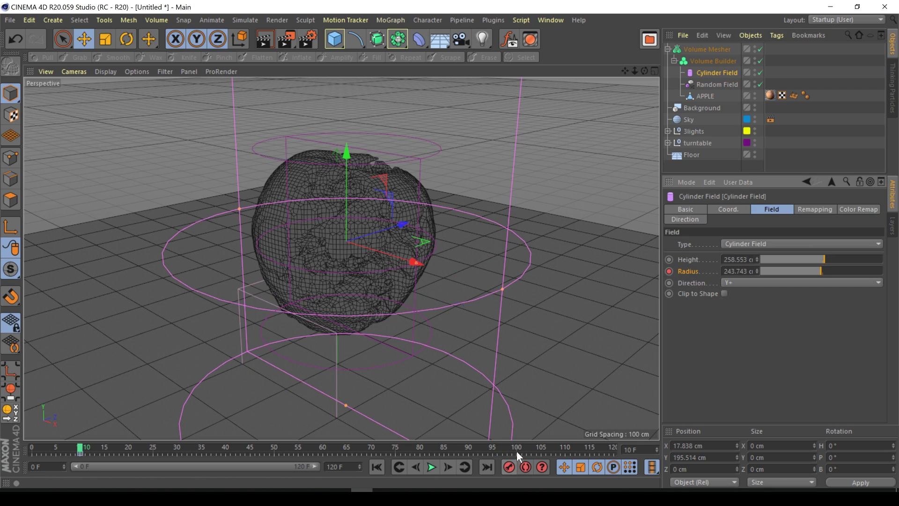
click(492, 448)
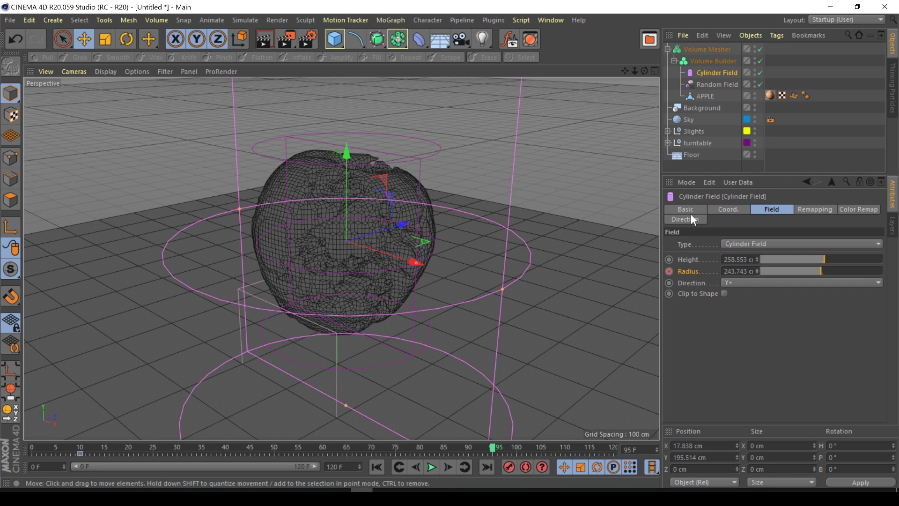
mouse_move(416, 263)
mouse_down()
mouse_move(395, 258)
mouse_move(410, 265)
mouse_up()
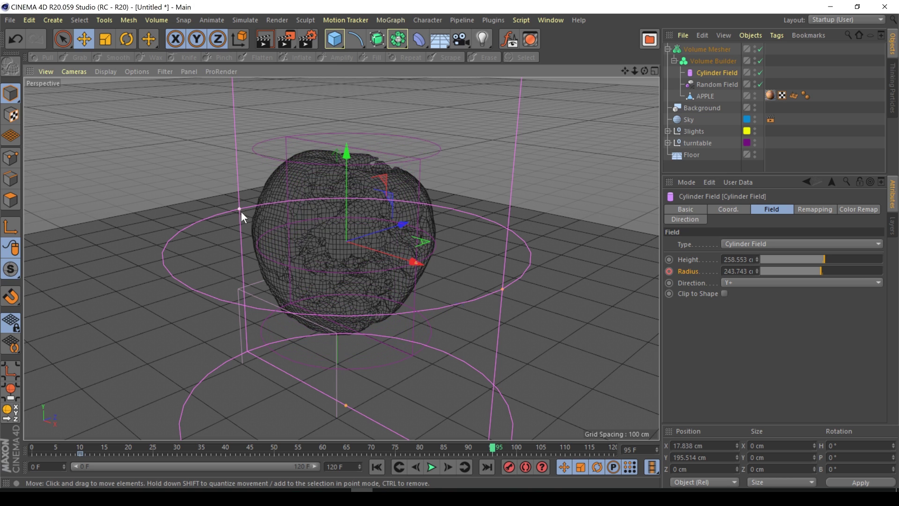
drag(241, 210, 343, 254)
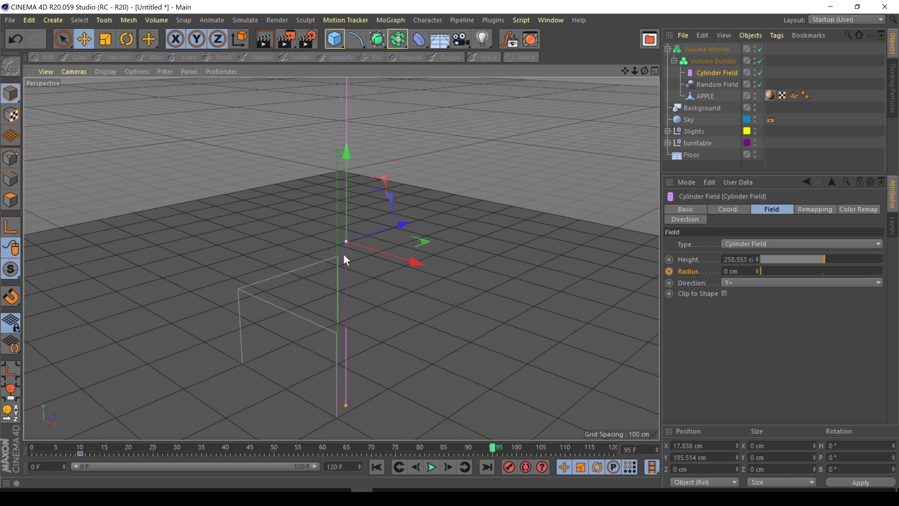
click(669, 271)
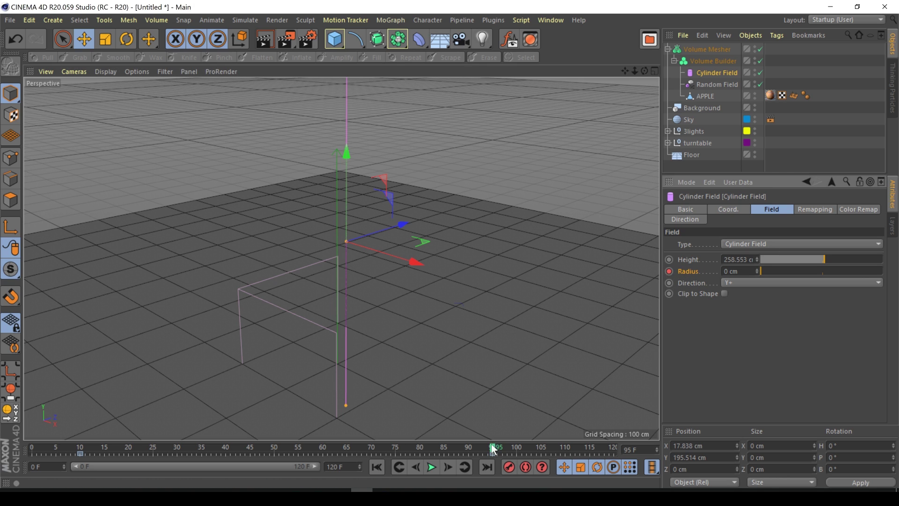
Step: Scrub through the decay and render a preview at frame 10
drag(490, 448, 31, 448)
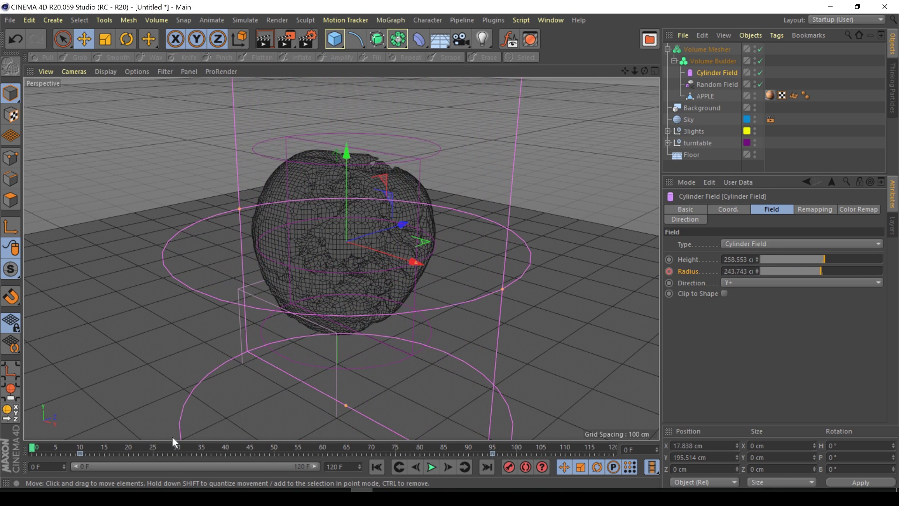
click(78, 447)
click(265, 38)
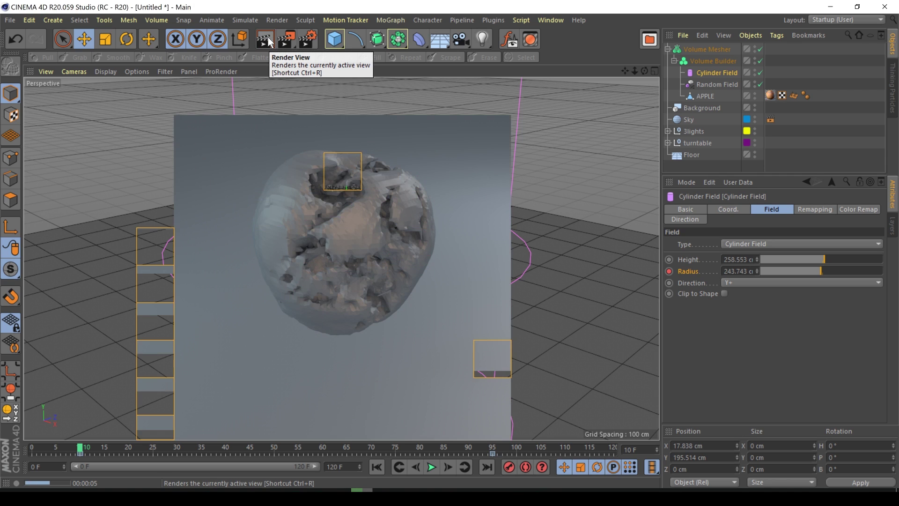
Step: Set the Volume Mesher's Voxel Range Threshold to 0 % and keyframe it at frame 10
click(724, 62)
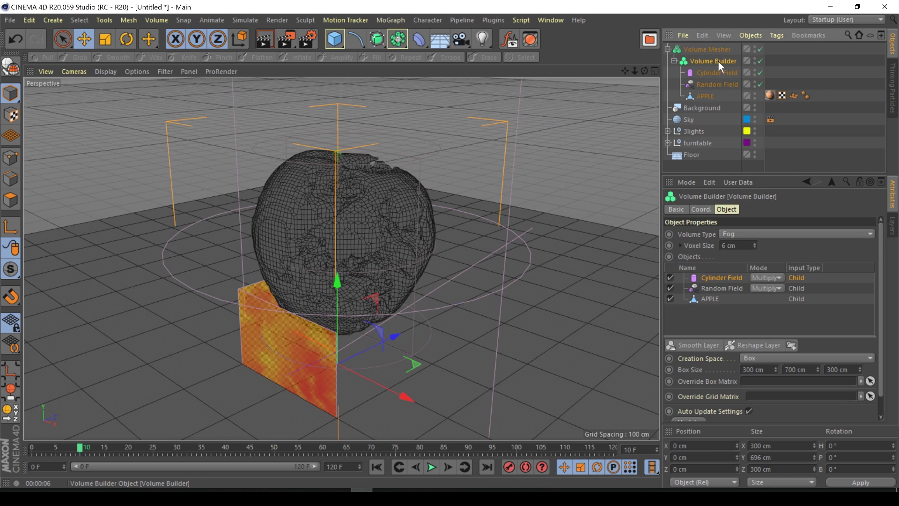
click(718, 50)
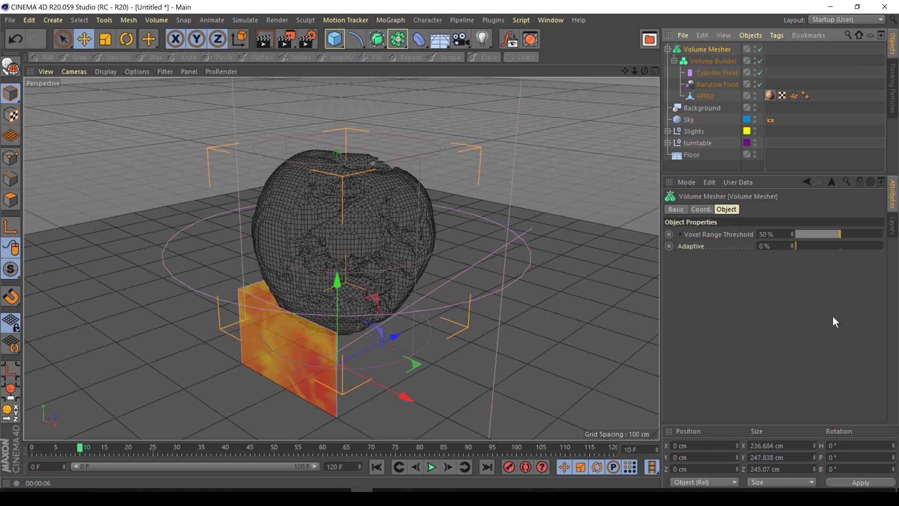
click(838, 236)
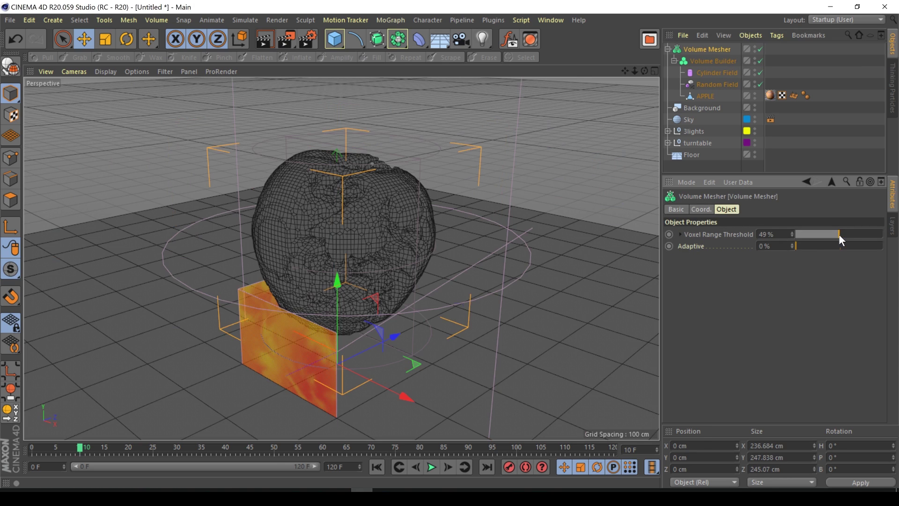
drag(837, 234, 804, 234)
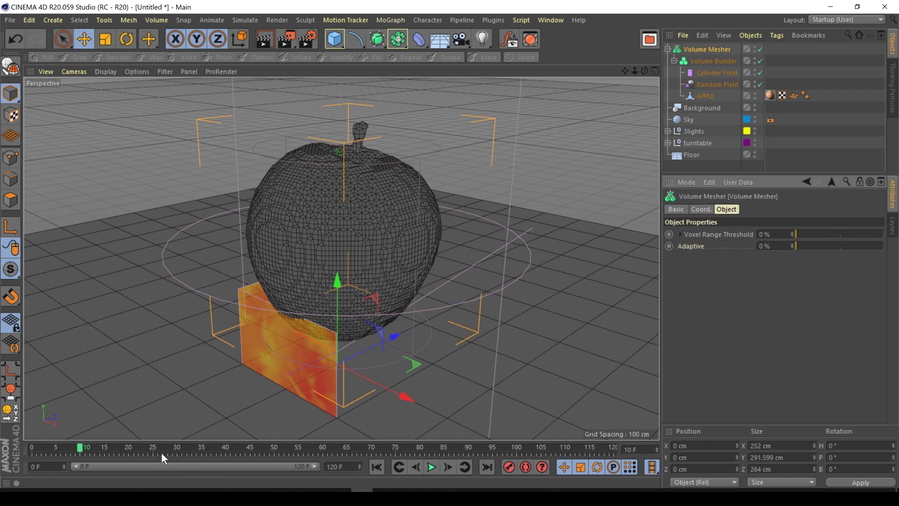
click(668, 235)
Step: Keyframe the Voxel Range Threshold at about 55 % on frame 95 and preview it
click(494, 446)
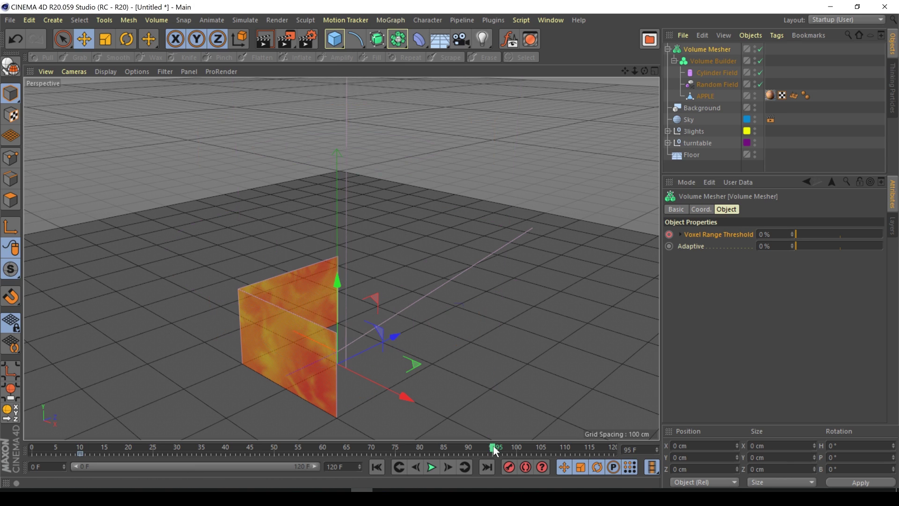
drag(794, 236, 843, 237)
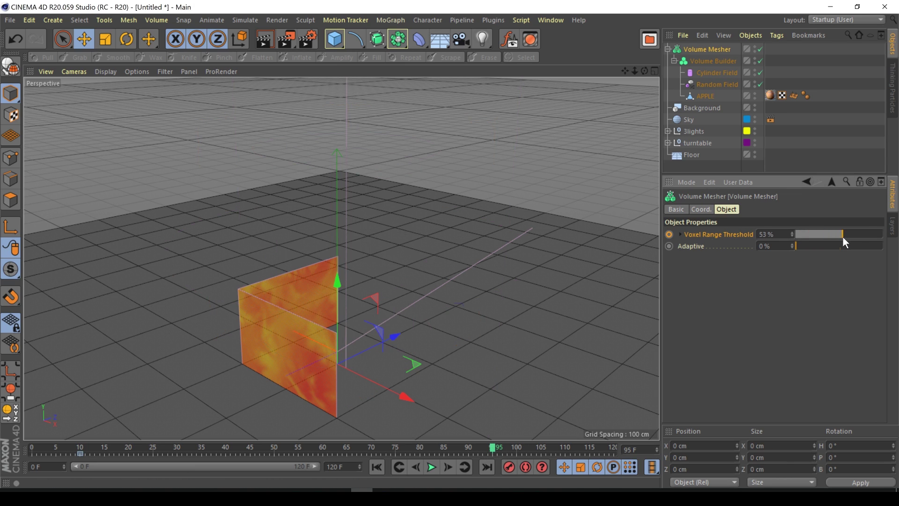
ctrl+click(669, 234)
drag(496, 450, 77, 448)
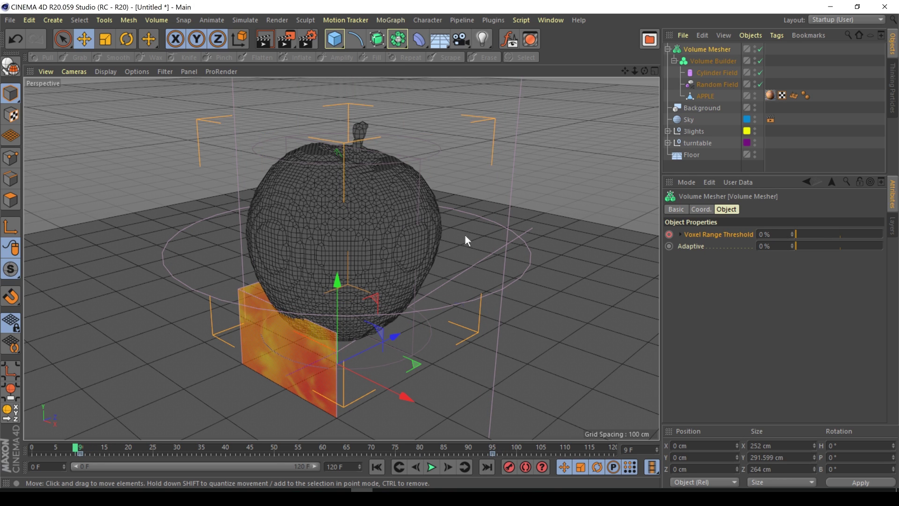
drag(117, 450, 339, 449)
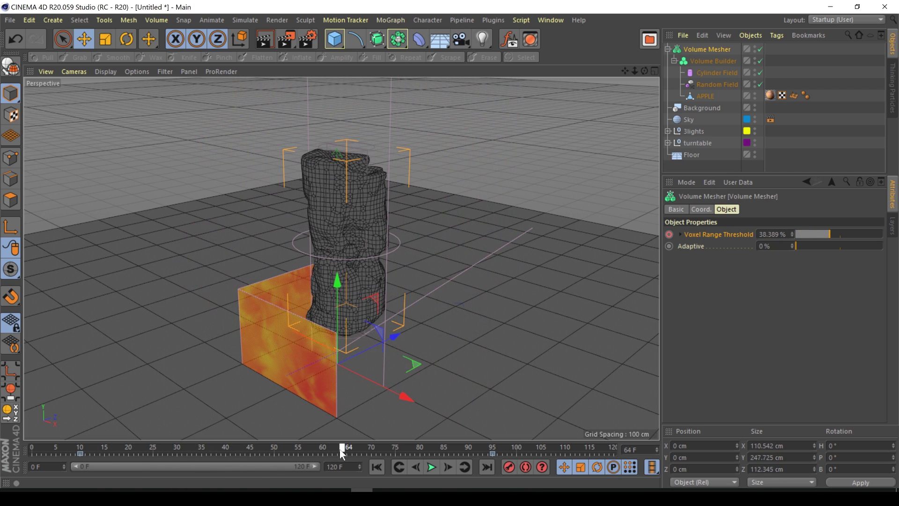
Step: Move the threshold's 55 % end key to frame 45 and preview the erosion
drag(493, 453, 257, 460)
drag(82, 450, 406, 443)
drag(301, 441, 250, 453)
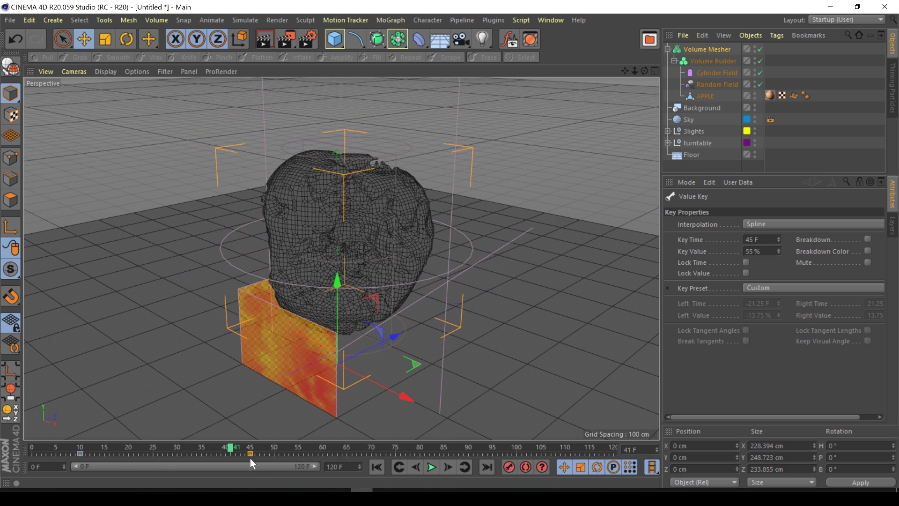
drag(182, 446, 36, 448)
drag(128, 445, 66, 448)
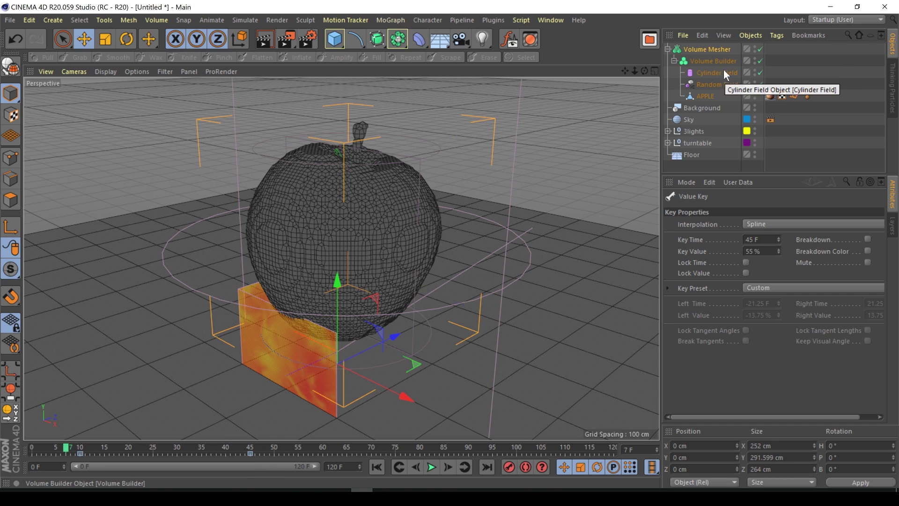
Step: Set the Volume Builder's voxel size to 3 cm
click(715, 50)
click(704, 60)
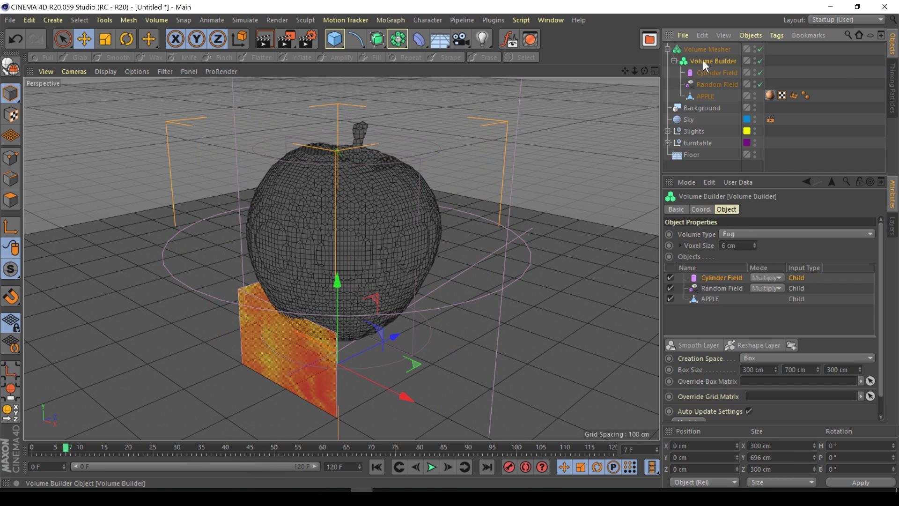
click(738, 246)
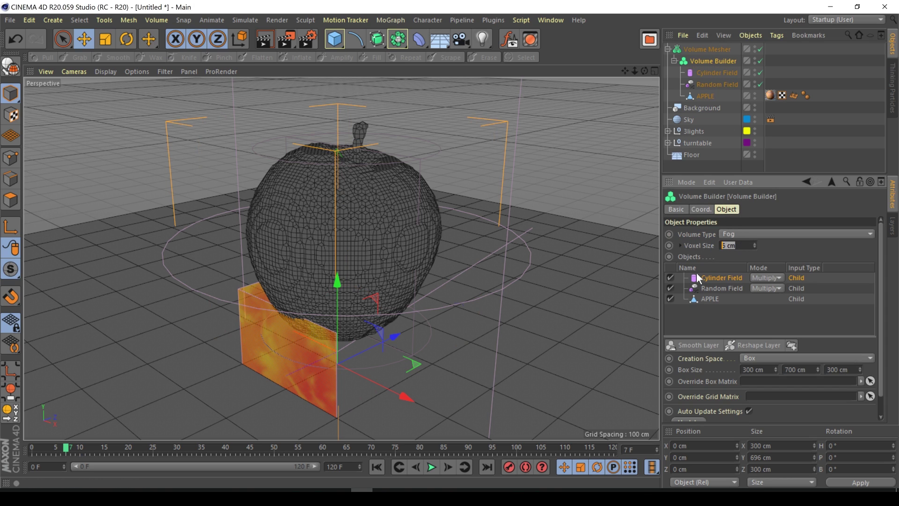
text(3)
key(Return)
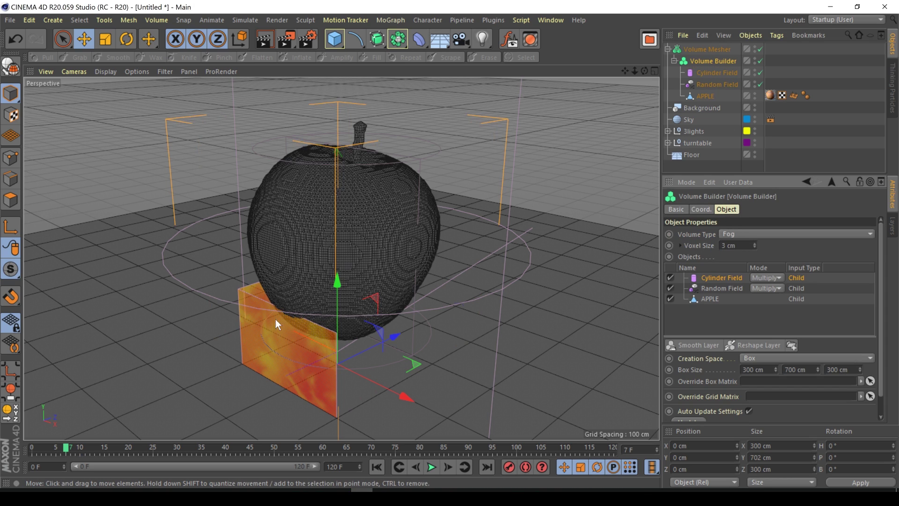
Step: Render the eroded apple at frame 49
click(150, 448)
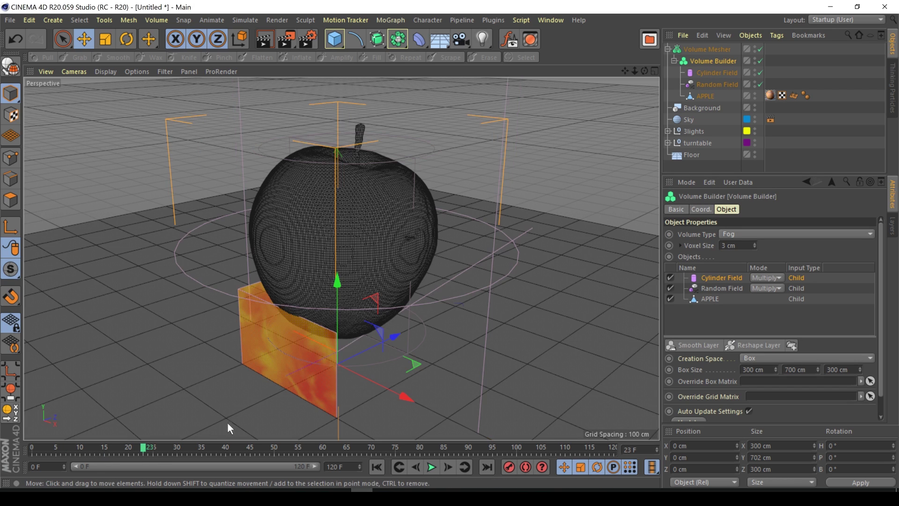
click(273, 449)
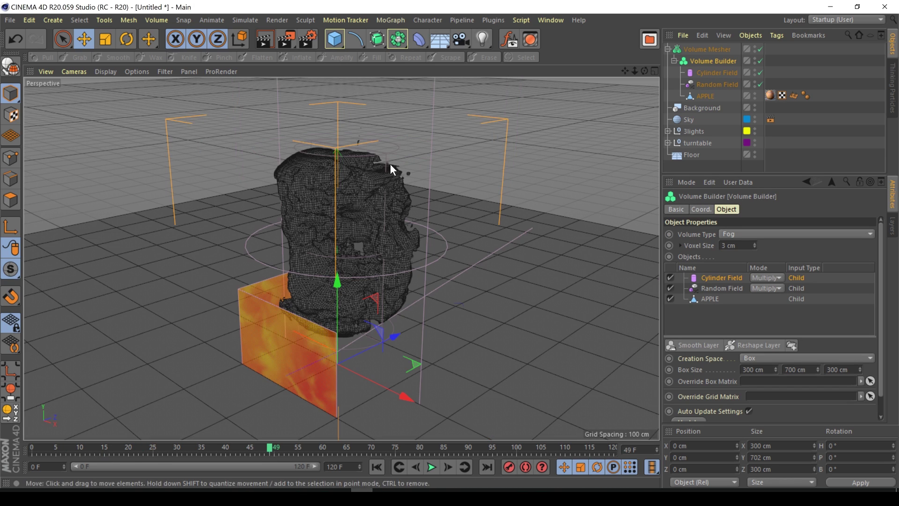
click(264, 39)
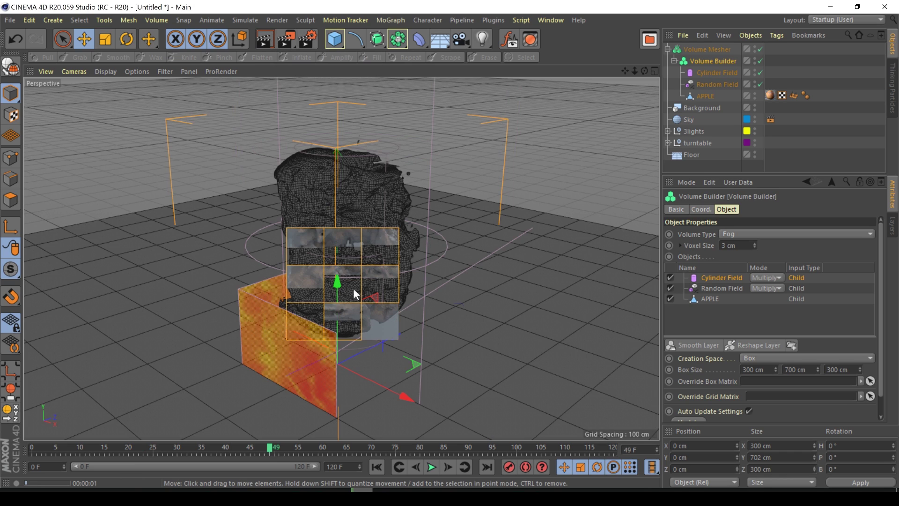